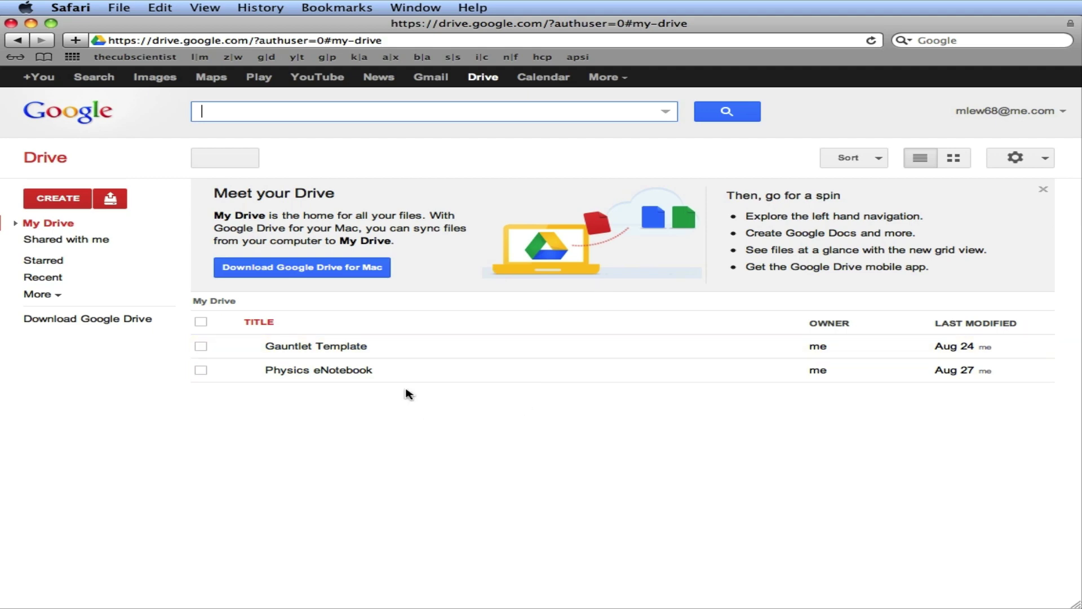
Open the Physics eNotebook spreadsheet and review the B2–B5 headings and the row 7 Table 1 title
{"action": "left_click", "coordinate": [317, 377]}
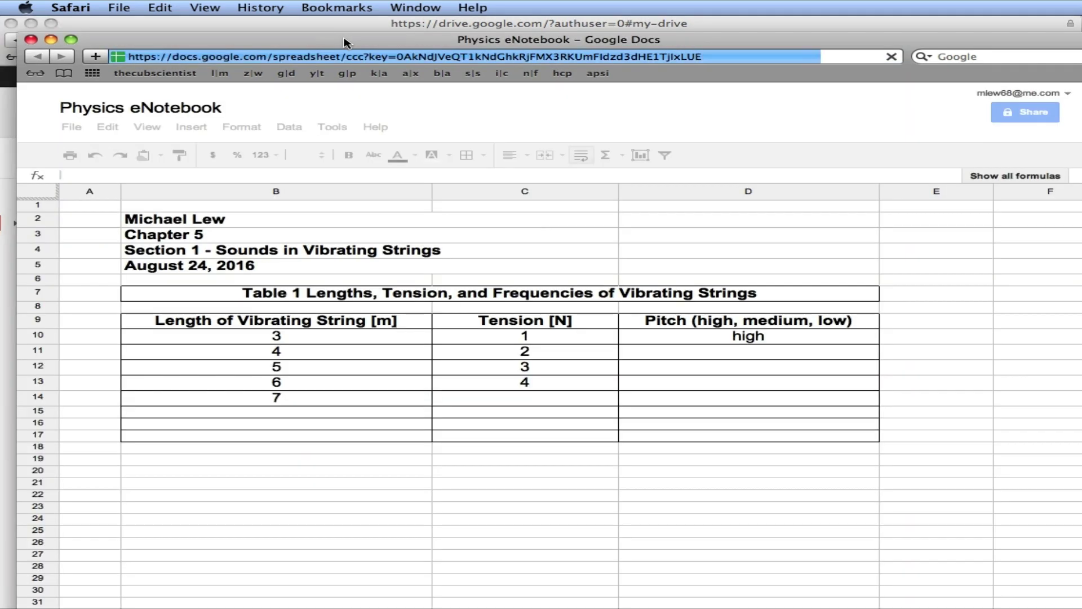
{"action": "left_click_drag", "start_coordinate": [343, 33], "coordinate": [326, 12]}
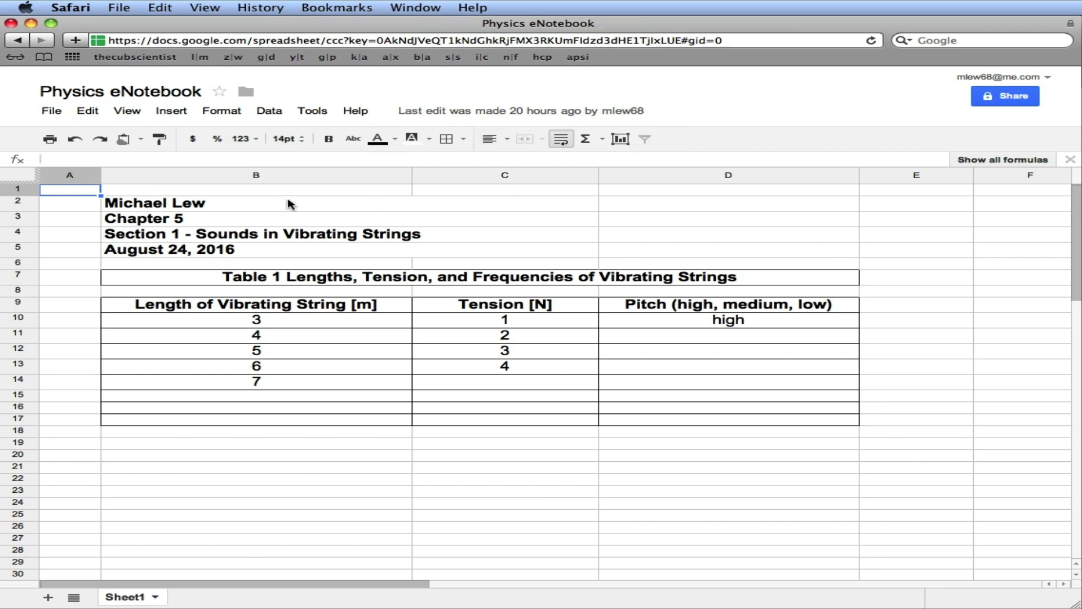
{"action": "left_click", "coordinate": [267, 207]}
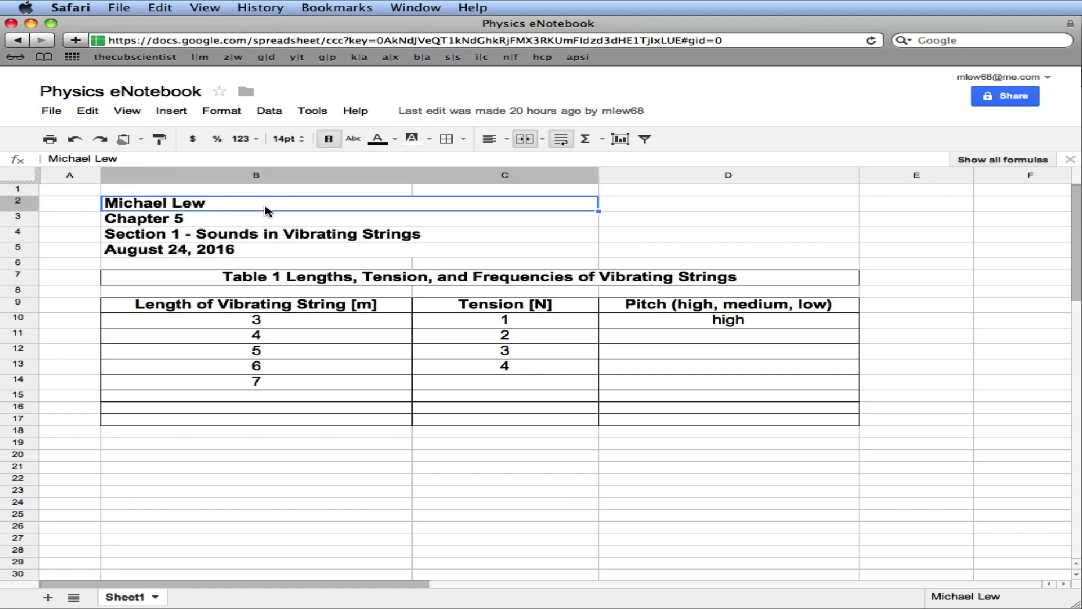
{"action": "left_click", "coordinate": [257, 221]}
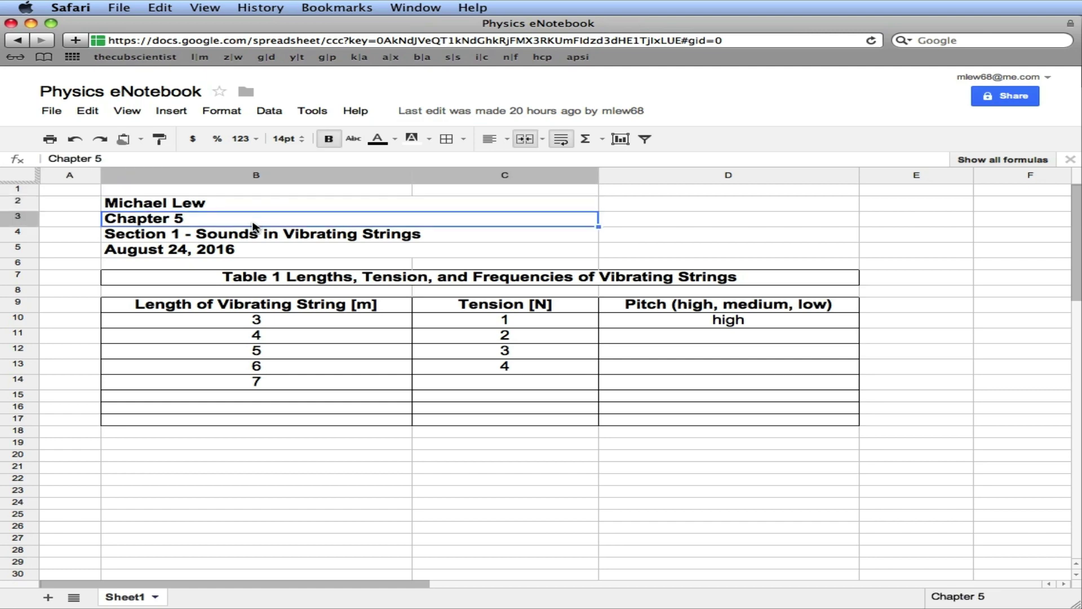
{"action": "left_click", "coordinate": [252, 232]}
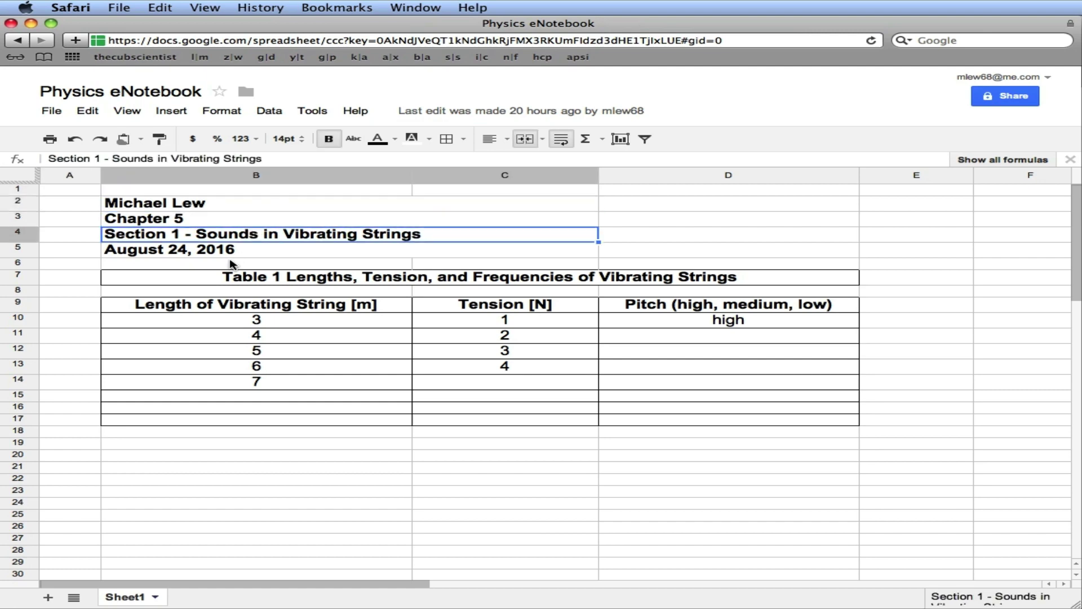
{"action": "left_click", "coordinate": [239, 255]}
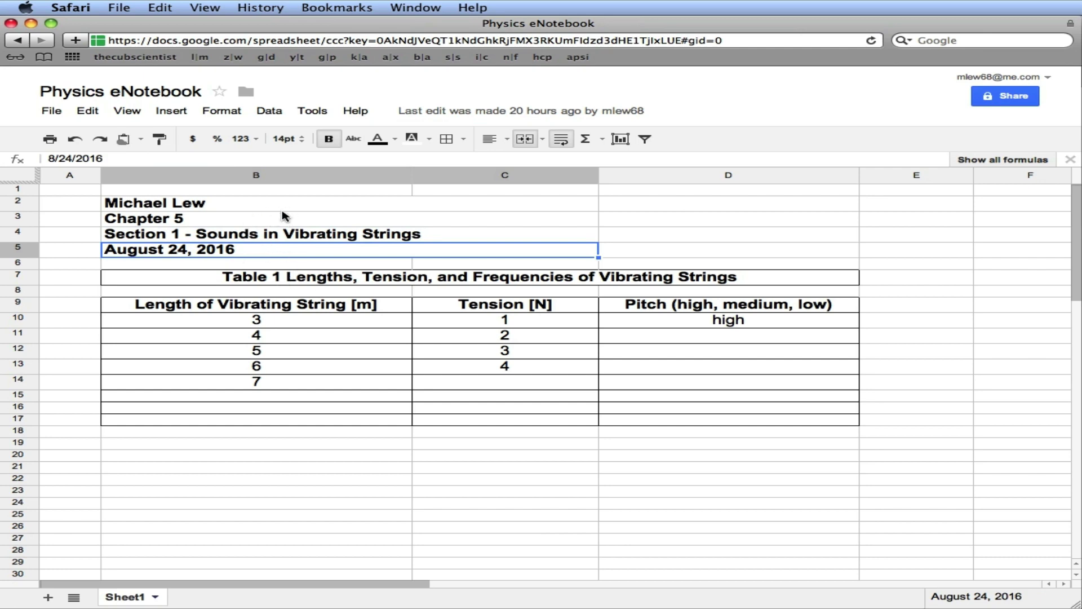
{"action": "left_click", "coordinate": [278, 276]}
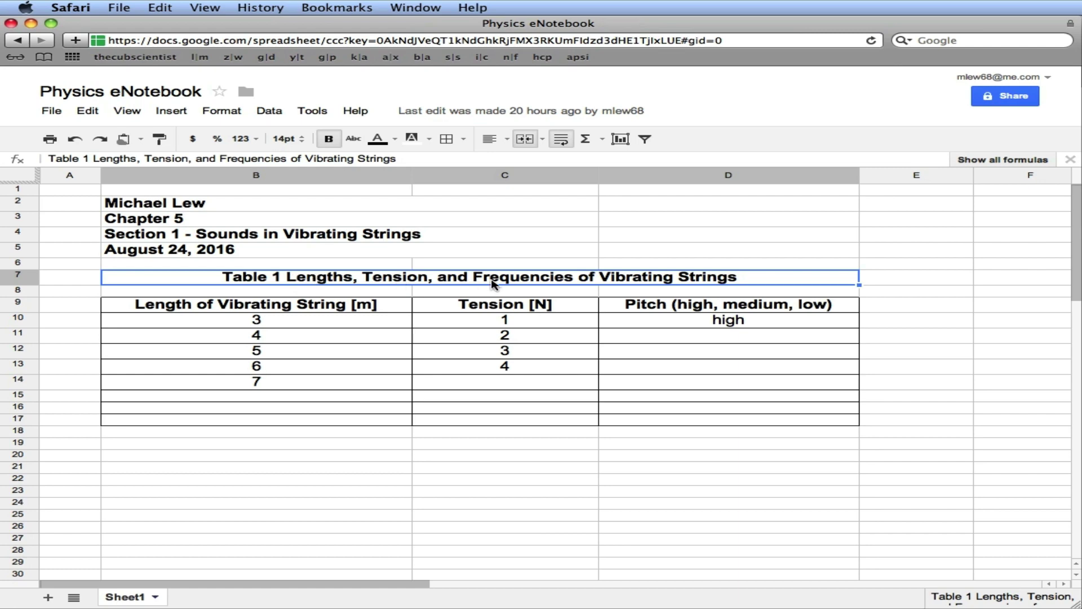
{"action": "left_click", "coordinate": [309, 307]}
{"action": "left_click", "coordinate": [498, 307]}
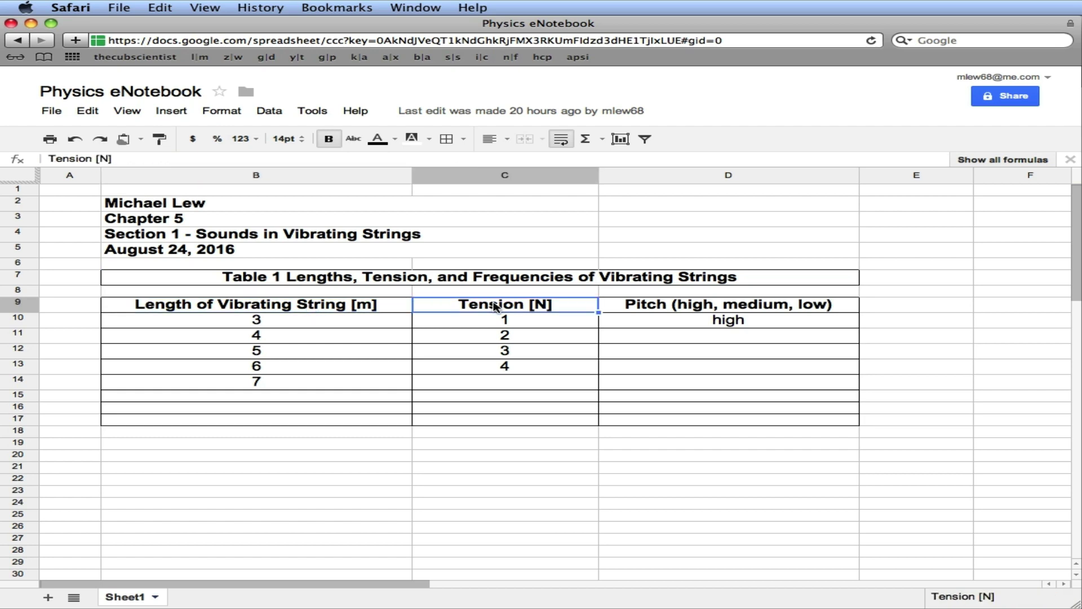
{"action": "left_click", "coordinate": [659, 306]}
{"action": "left_click", "coordinate": [343, 307]}
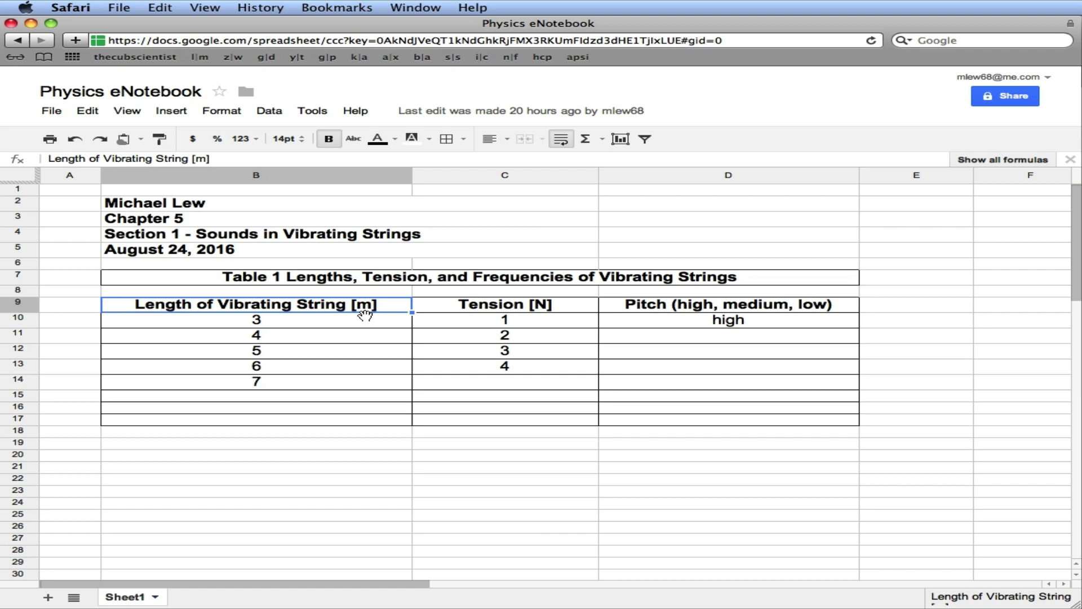
{"action": "left_click", "coordinate": [502, 310]}
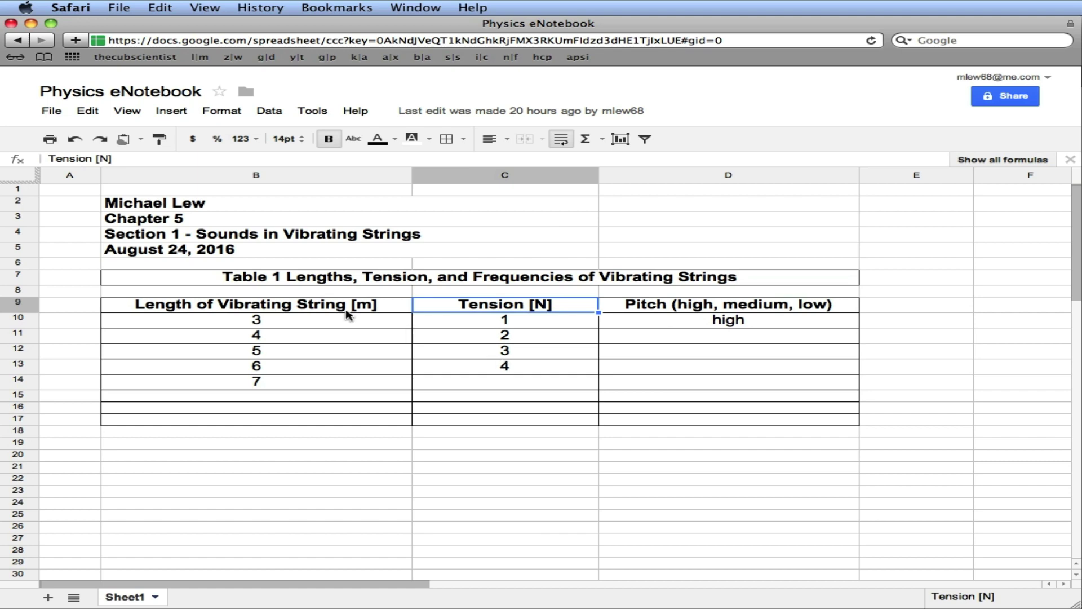
{"action": "left_click", "coordinate": [283, 447]}
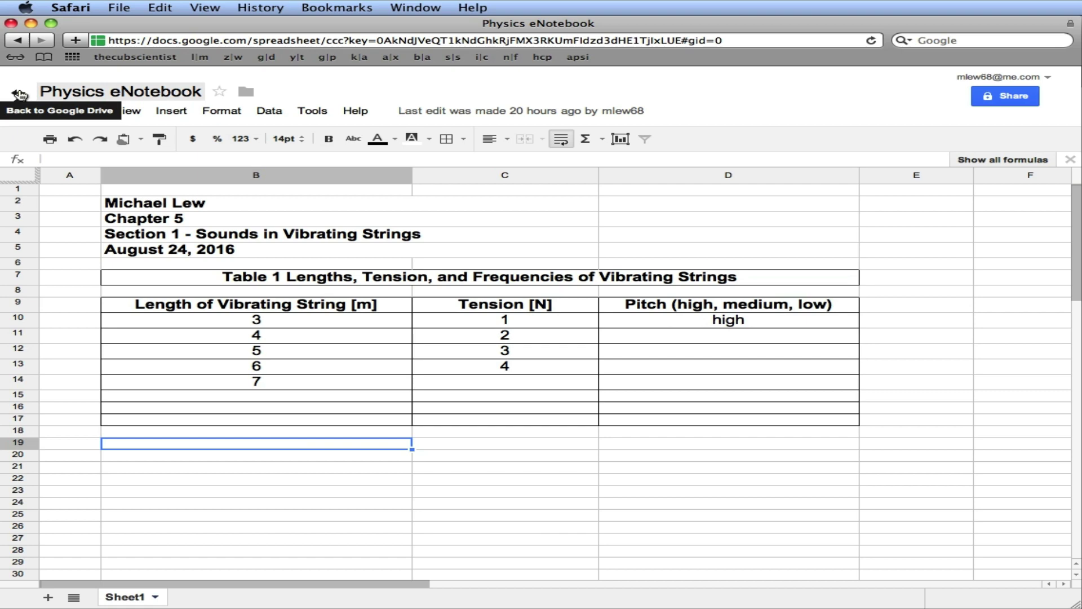
Go back to Google Drive and create a new blank spreadsheet
{"action": "left_click", "coordinate": [19, 94]}
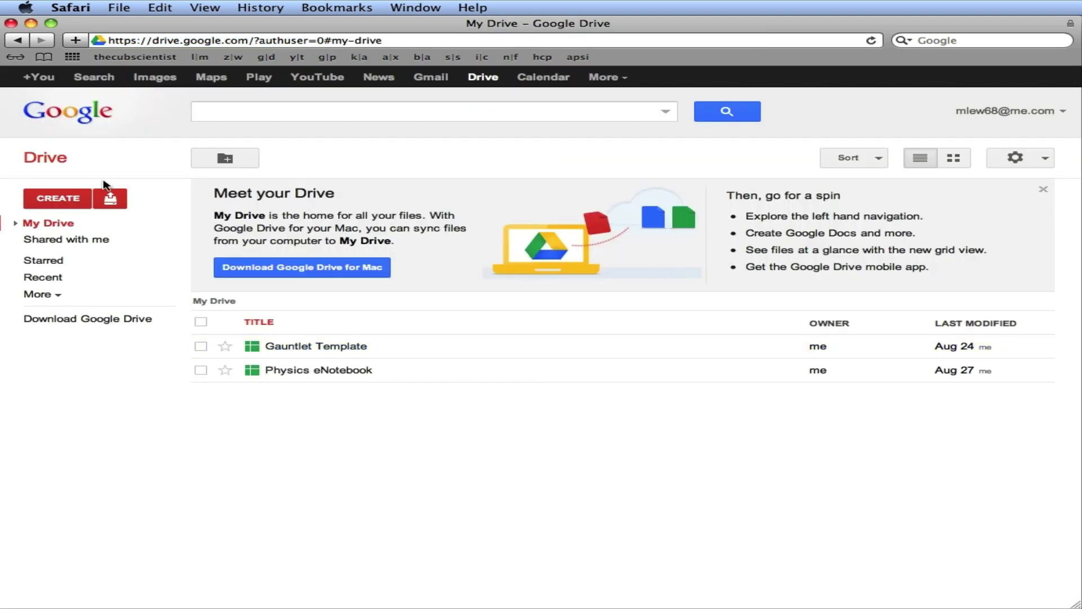
{"action": "left_click", "coordinate": [72, 200]}
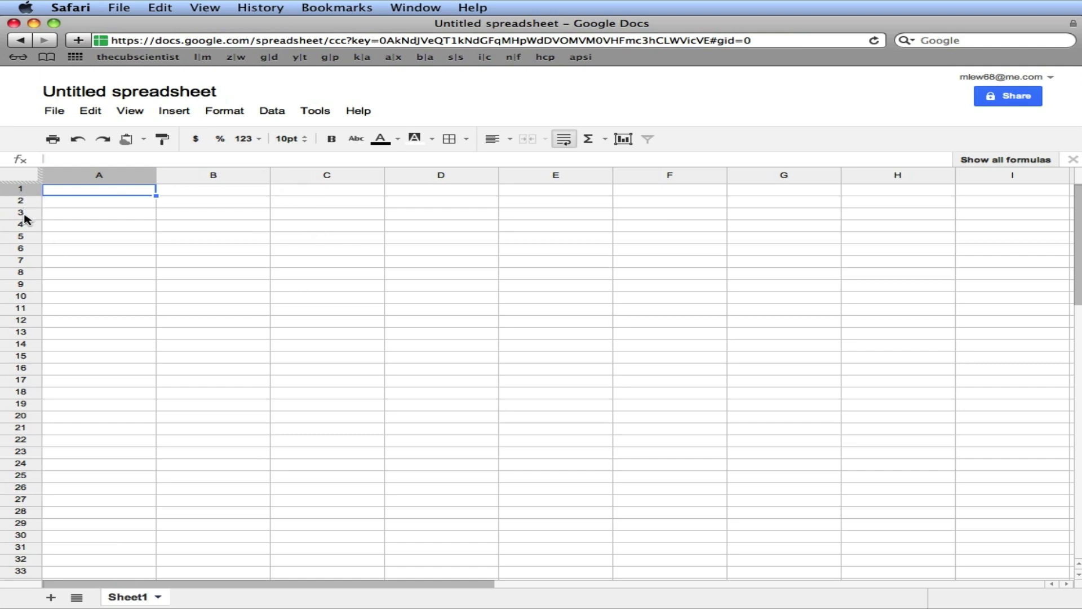
Enter the author's name, 'Chapter 5', 'Section 1 - Sounds in Vibrating Strings' and 8/22/2017 in B2–B5
{"action": "left_click", "coordinate": [207, 207]}
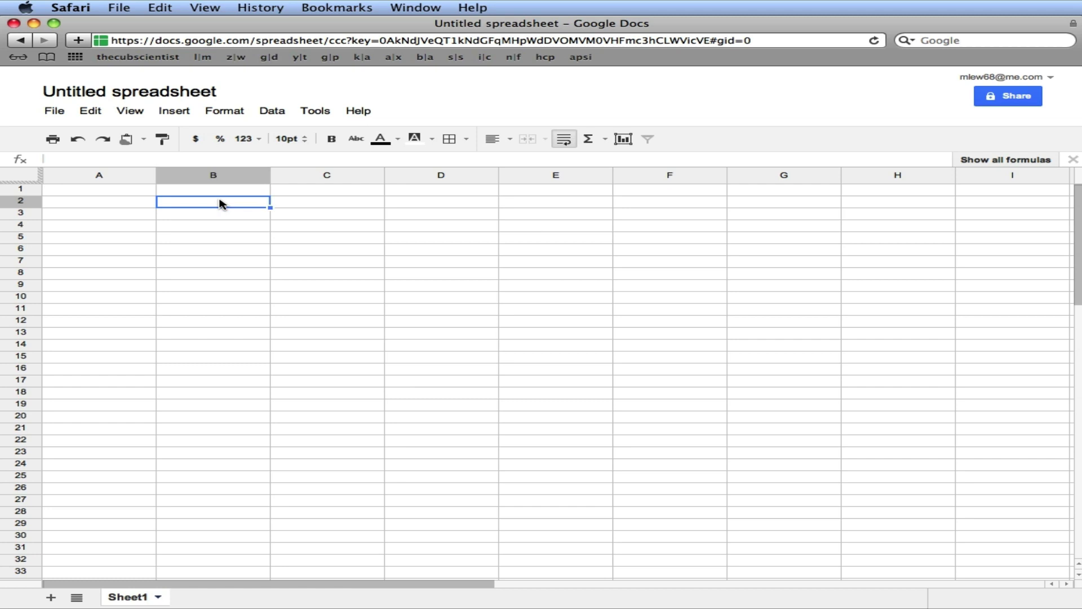
{"action": "type", "text": "Michael Lew"}
{"action": "key", "text": "Return"}
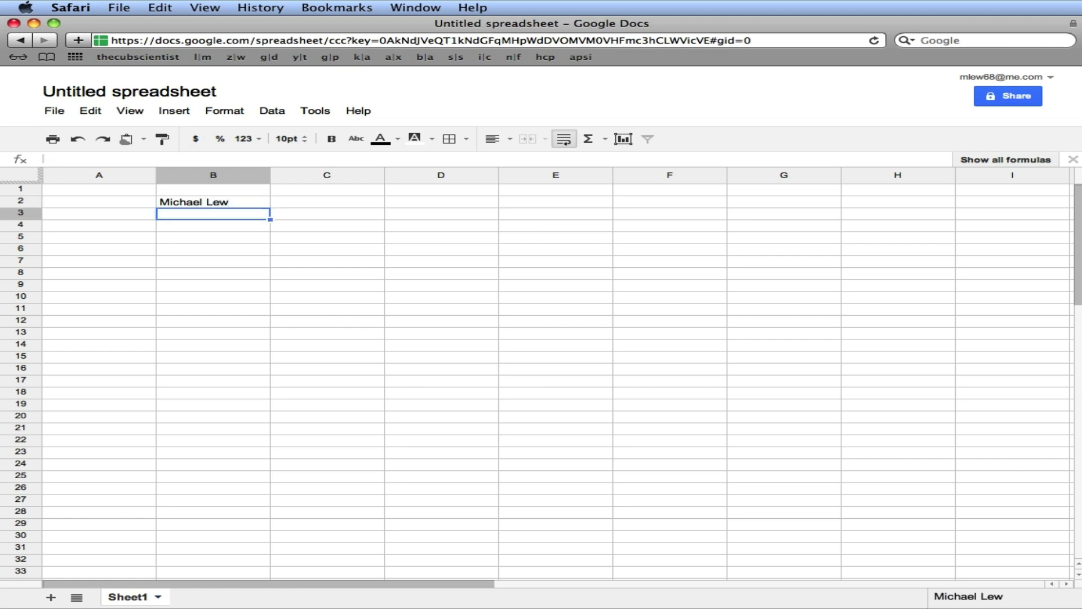
{"action": "type", "text": "Chapter 5"}
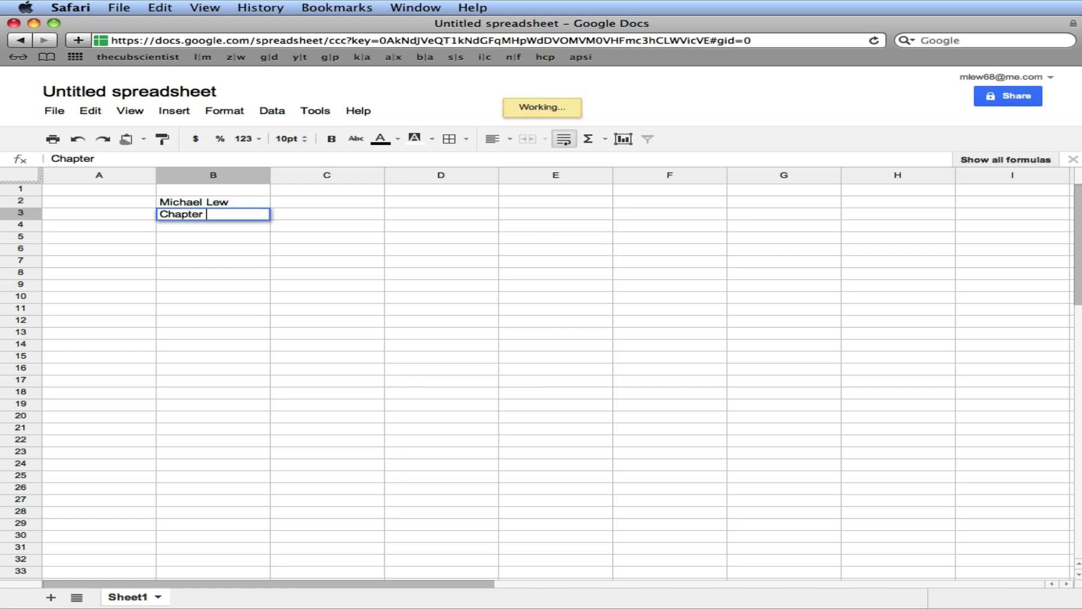
{"action": "key", "text": "Return"}
{"action": "type", "text": "Sect"}
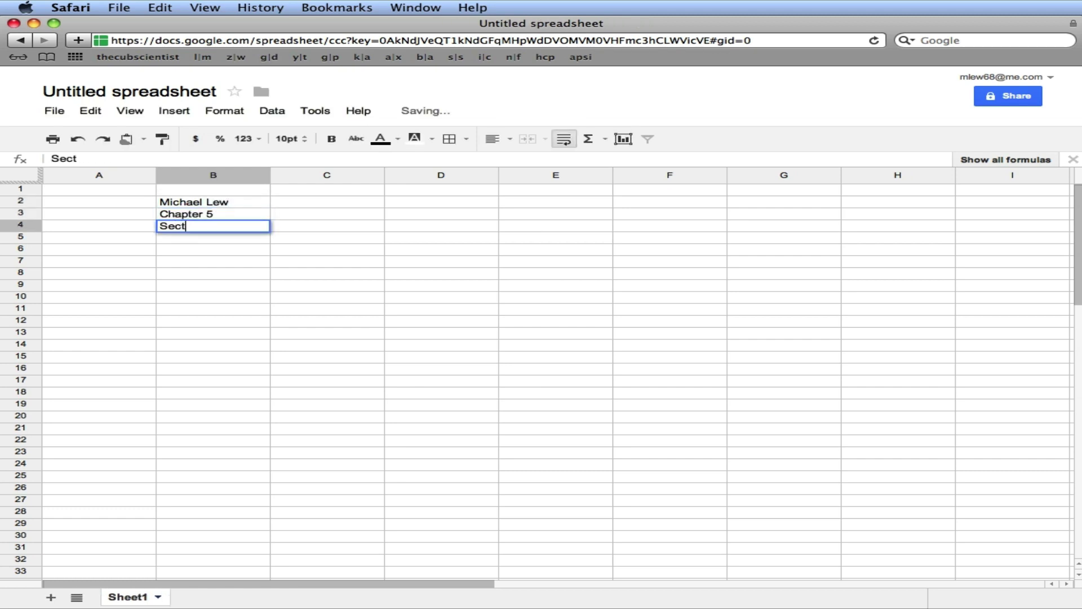
{"action": "type", "text": "ion 1 - Soun"}
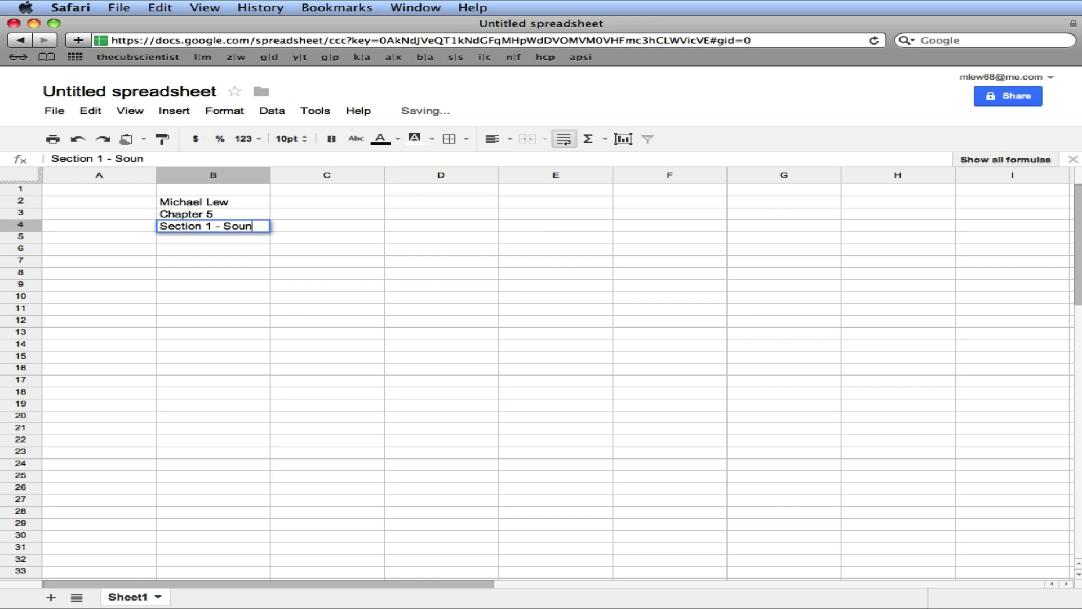
{"action": "type", "text": "ds in Bibr"}
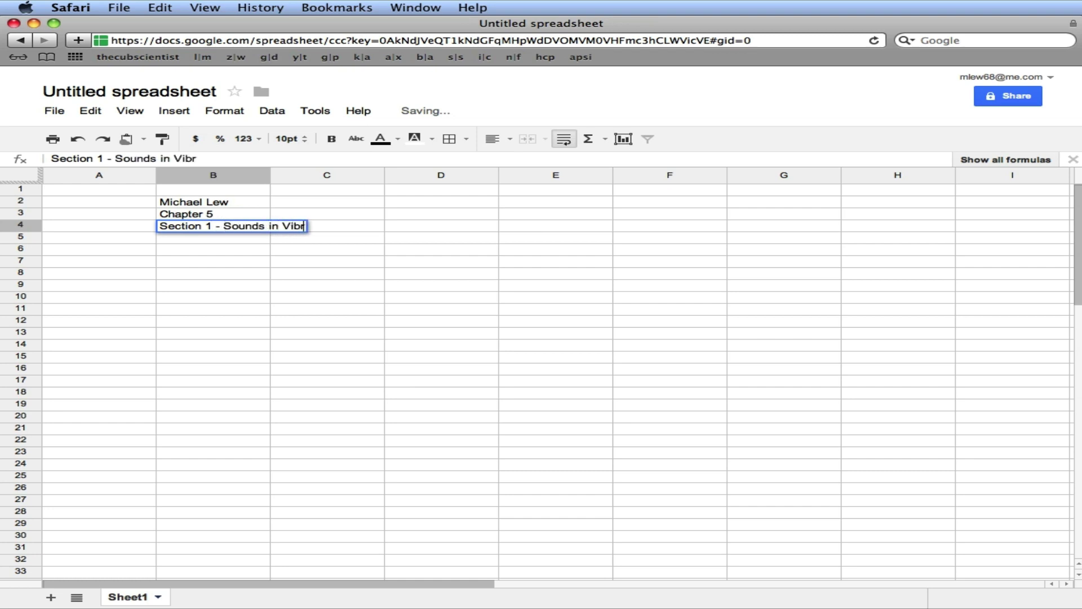
{"action": "type", "text": "ating Srrings"}
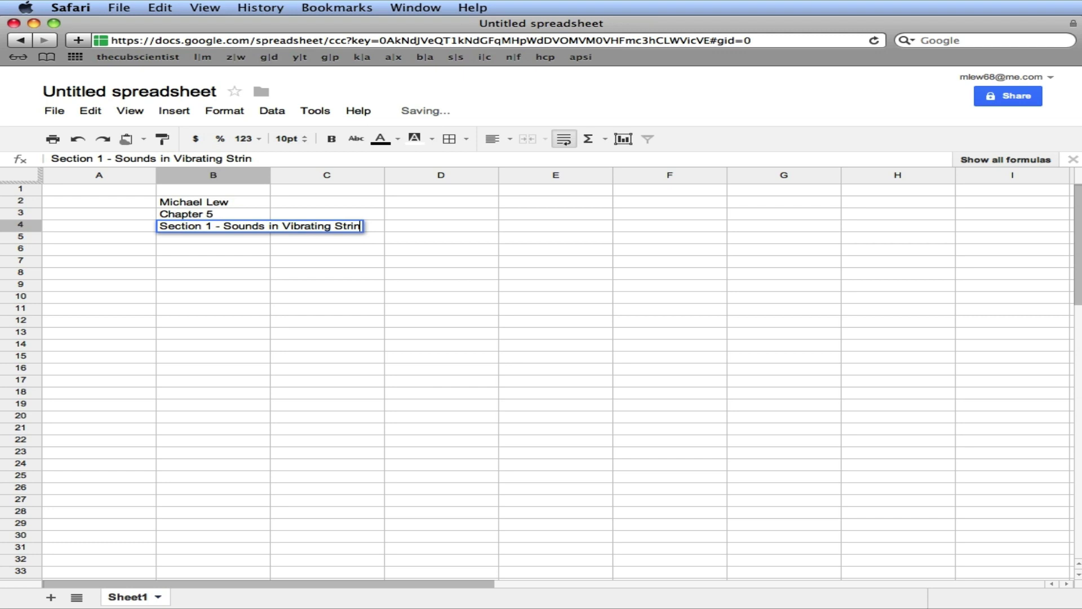
{"action": "key", "text": "Return"}
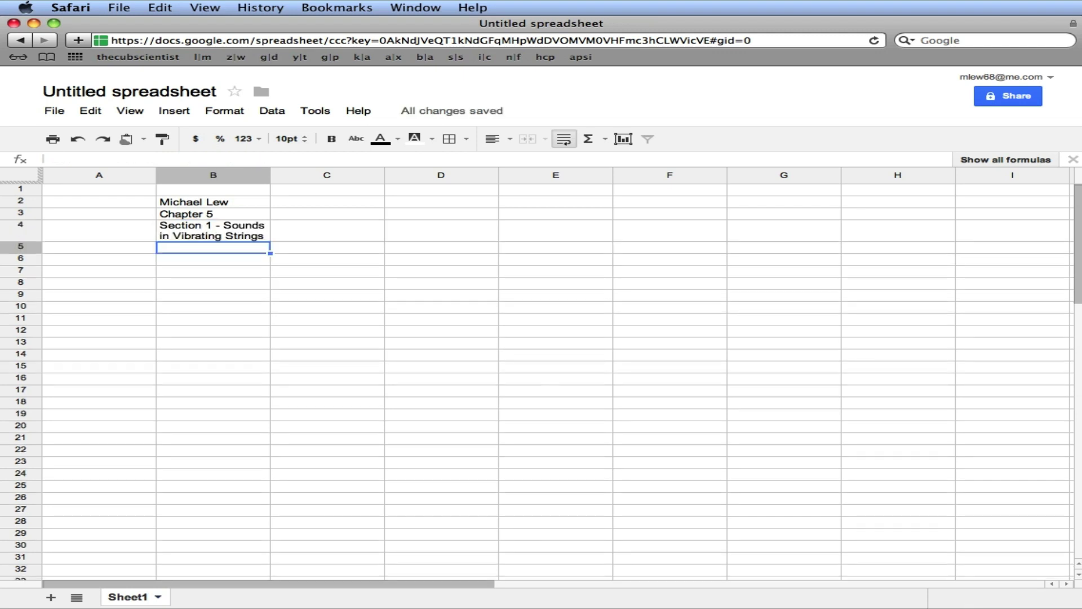
{"action": "type", "text": "22 Aug 017"}
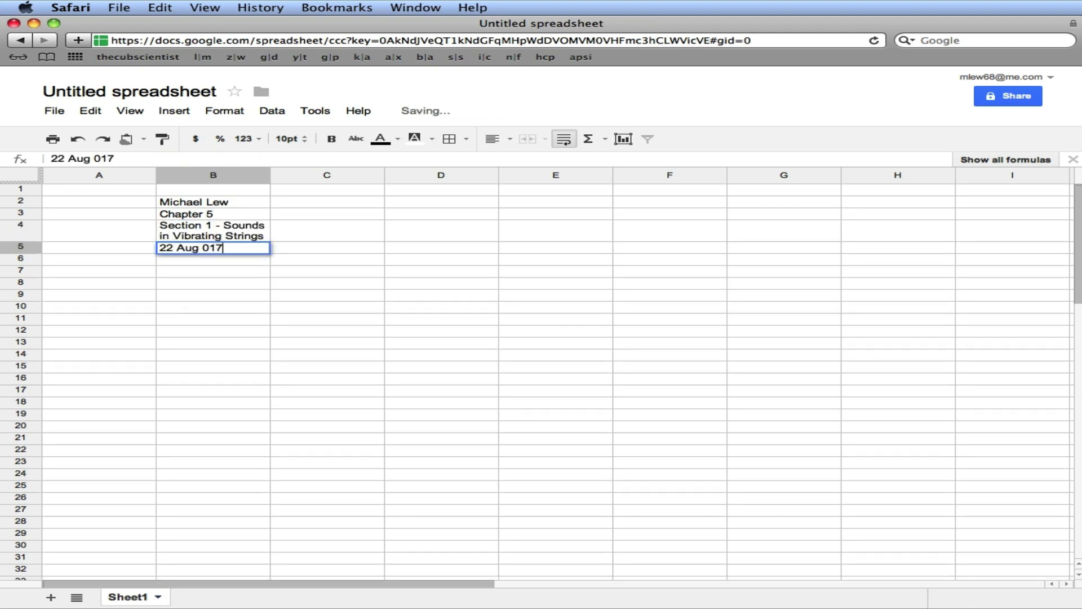
{"action": "key", "text": "Return"}
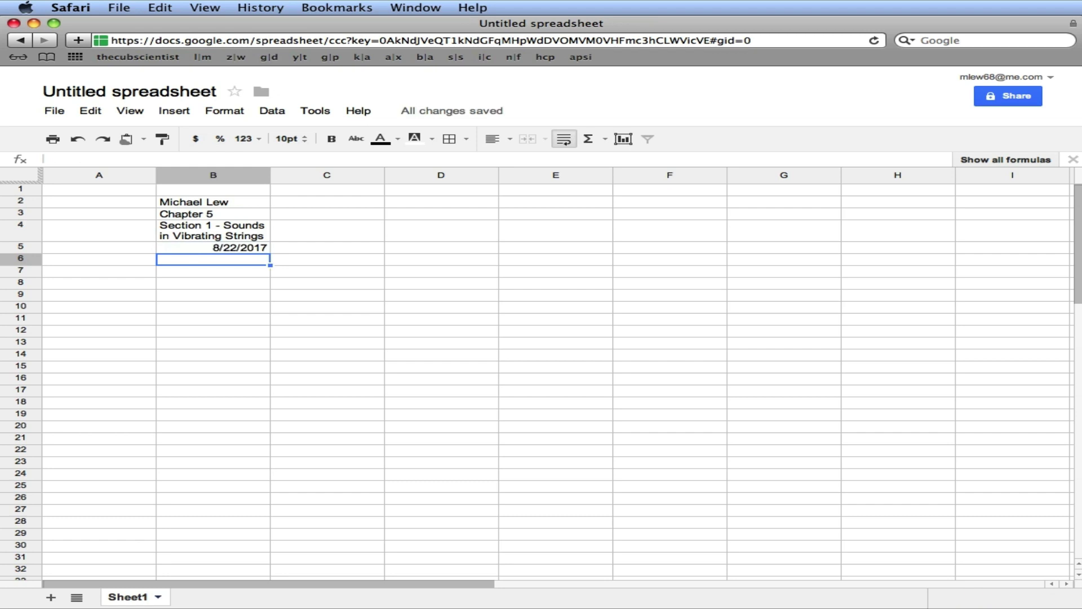
{"action": "left_click", "coordinate": [213, 248]}
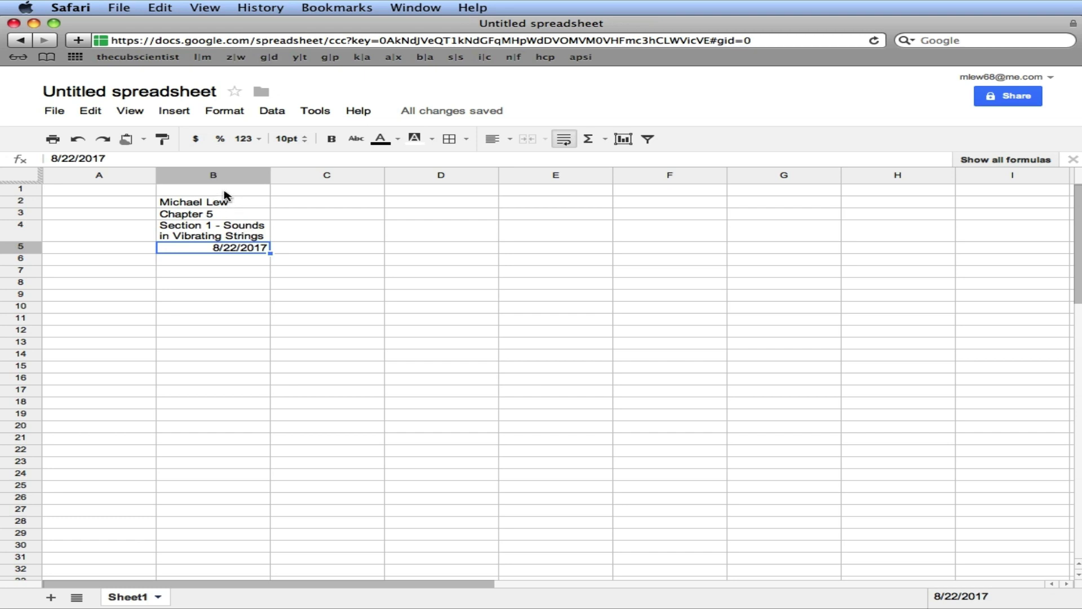
Set the whole sheet's text to 14pt bold
{"action": "left_click", "coordinate": [20, 179]}
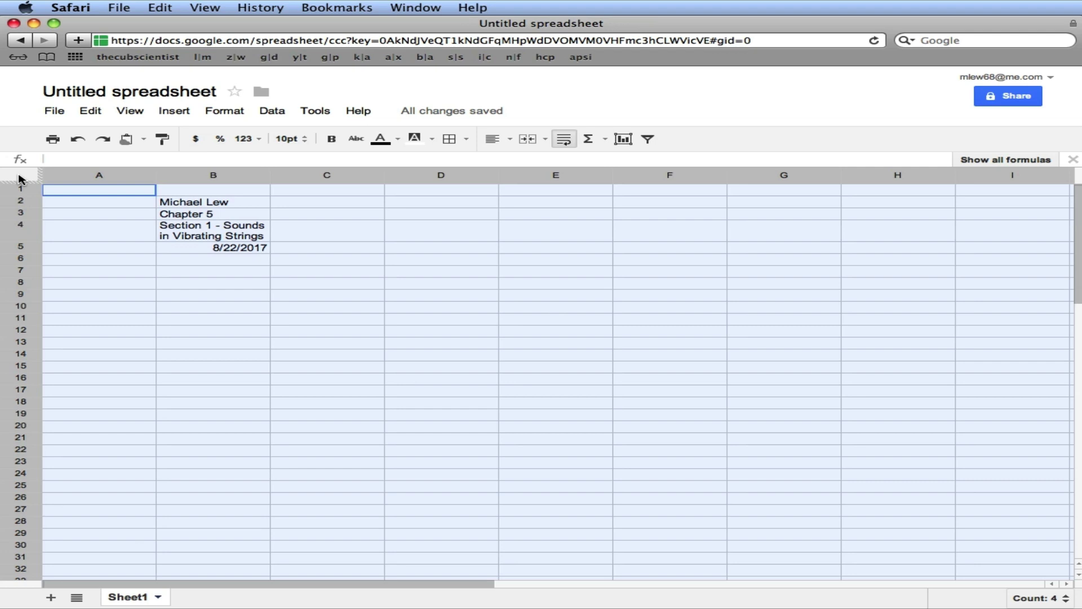
{"action": "left_click", "coordinate": [290, 139]}
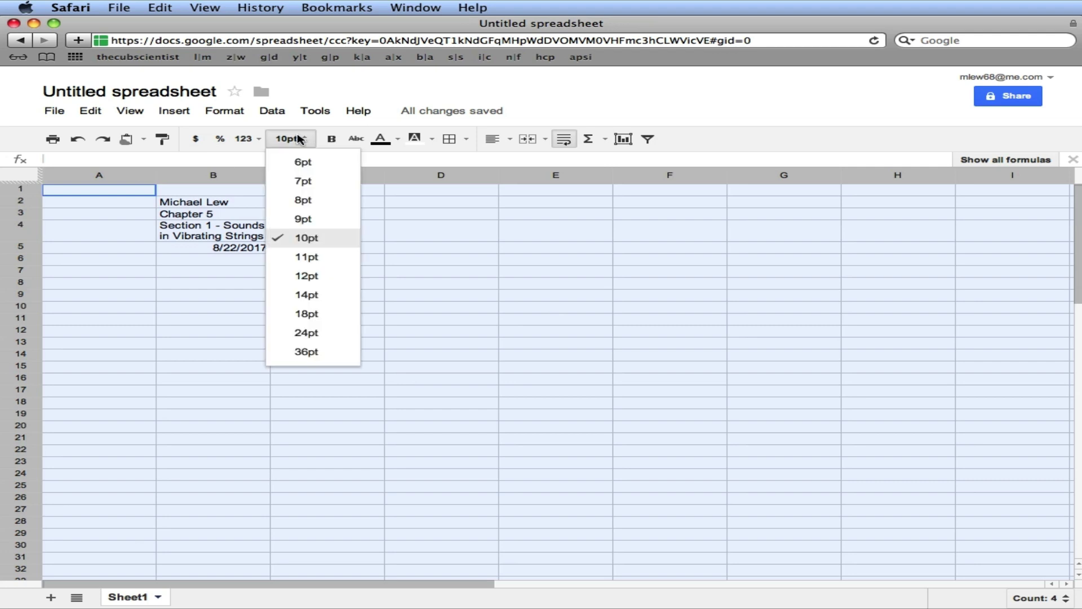
{"action": "left_click", "coordinate": [315, 295]}
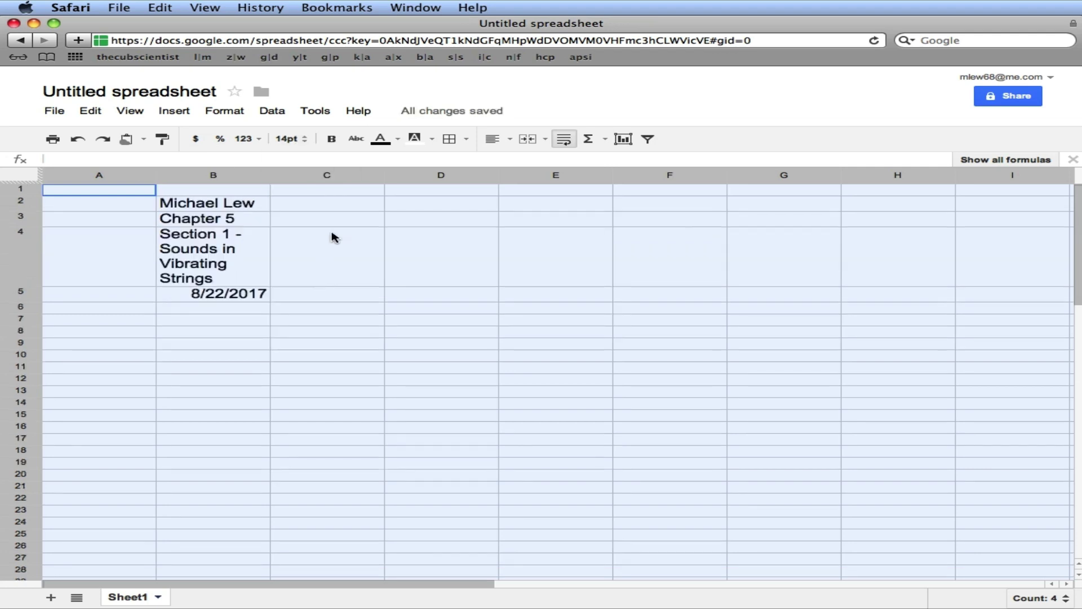
{"action": "left_click", "coordinate": [334, 139]}
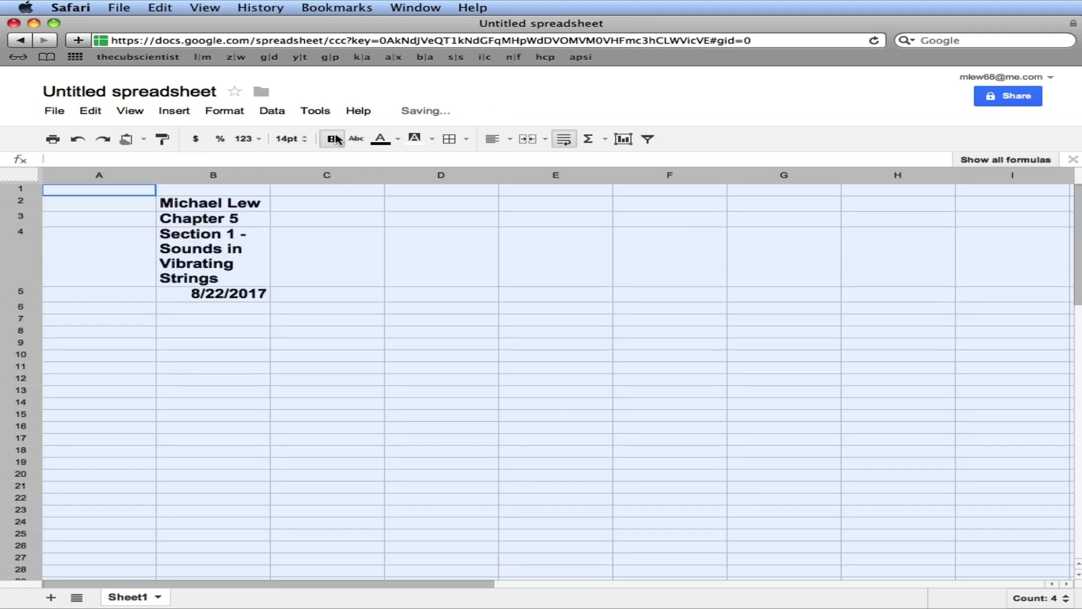
{"action": "left_click", "coordinate": [349, 250]}
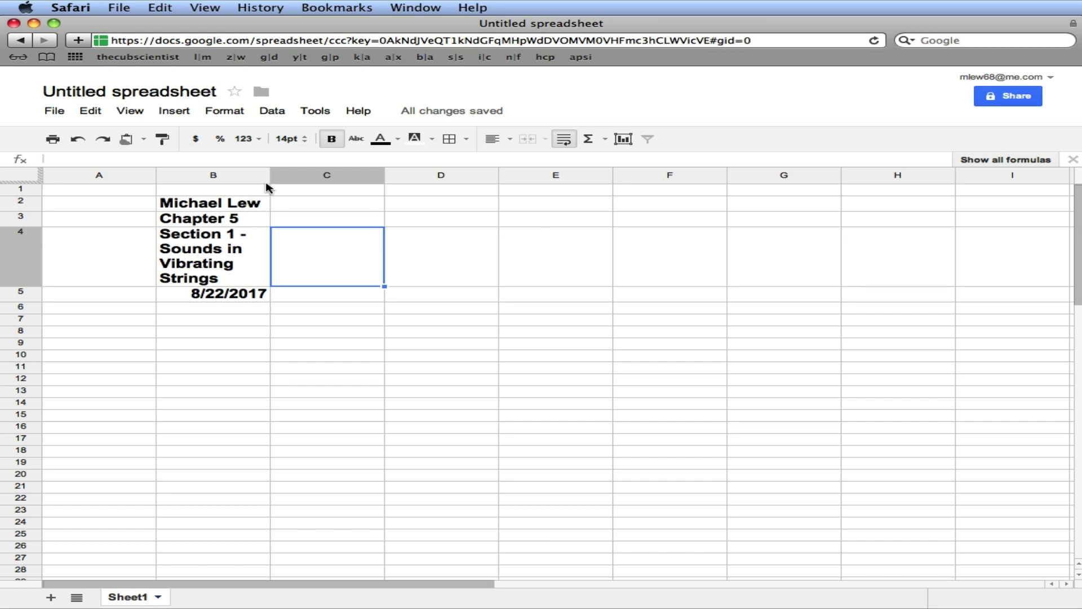
Widen column B so each heading line fits on one line
{"action": "left_click_drag", "start_coordinate": [265, 178], "coordinate": [540, 179]}
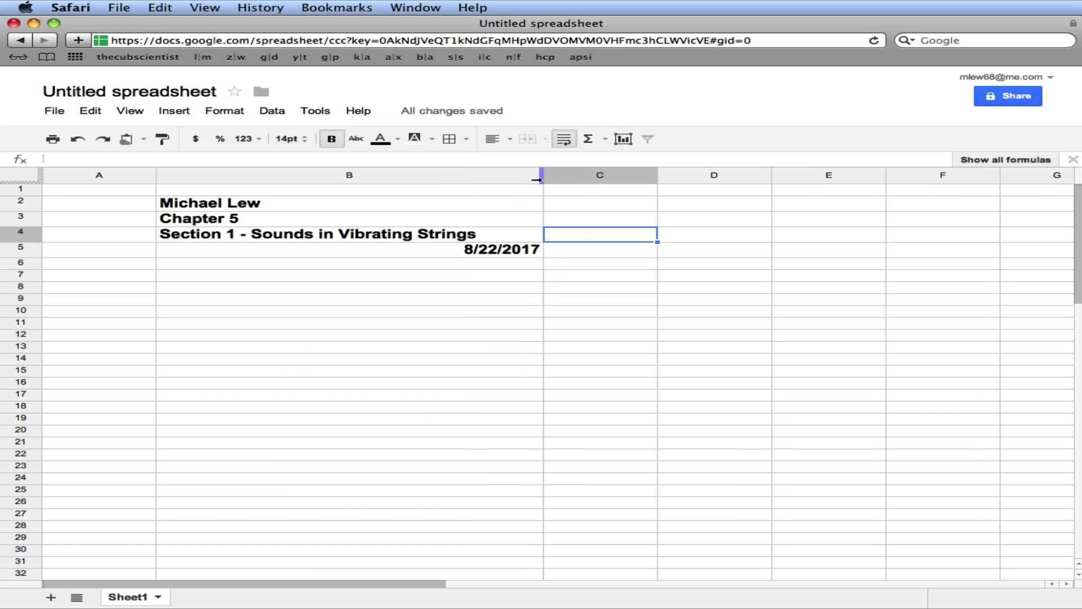
{"action": "left_click", "coordinate": [448, 249]}
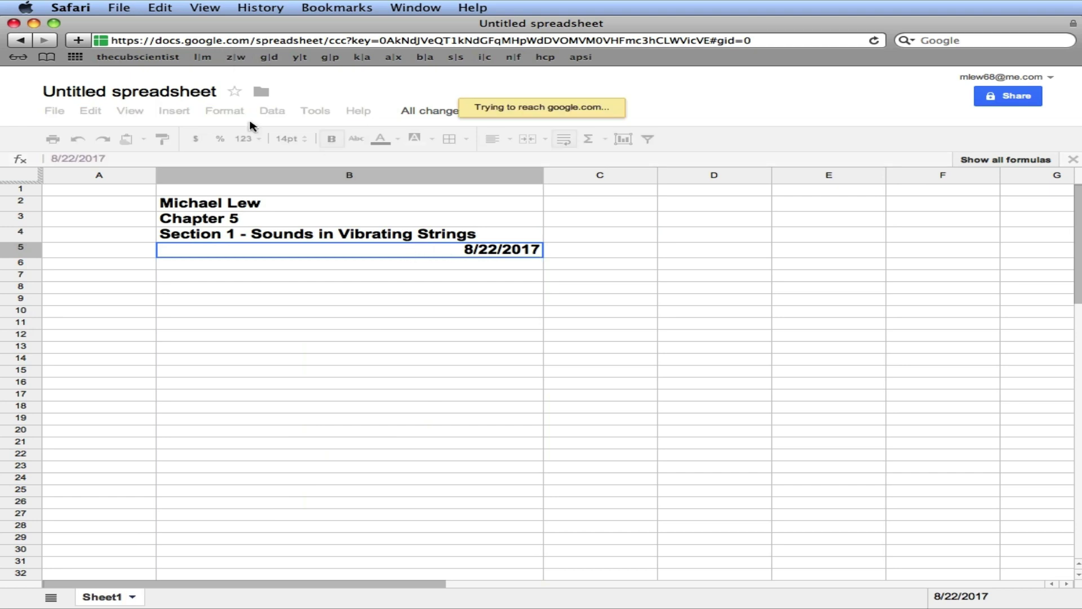
{"action": "left_click", "coordinate": [874, 41]}
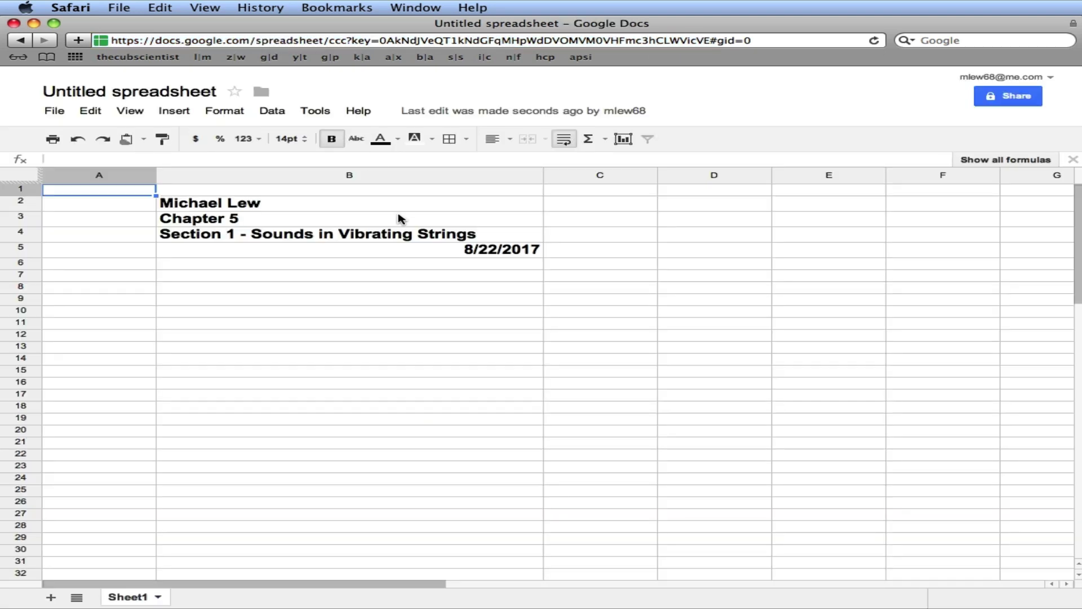
Format the B5 date as August 22, 2017 and left-align it
{"action": "left_click", "coordinate": [241, 112]}
{"action": "mouse_move", "coordinate": [374, 134]}
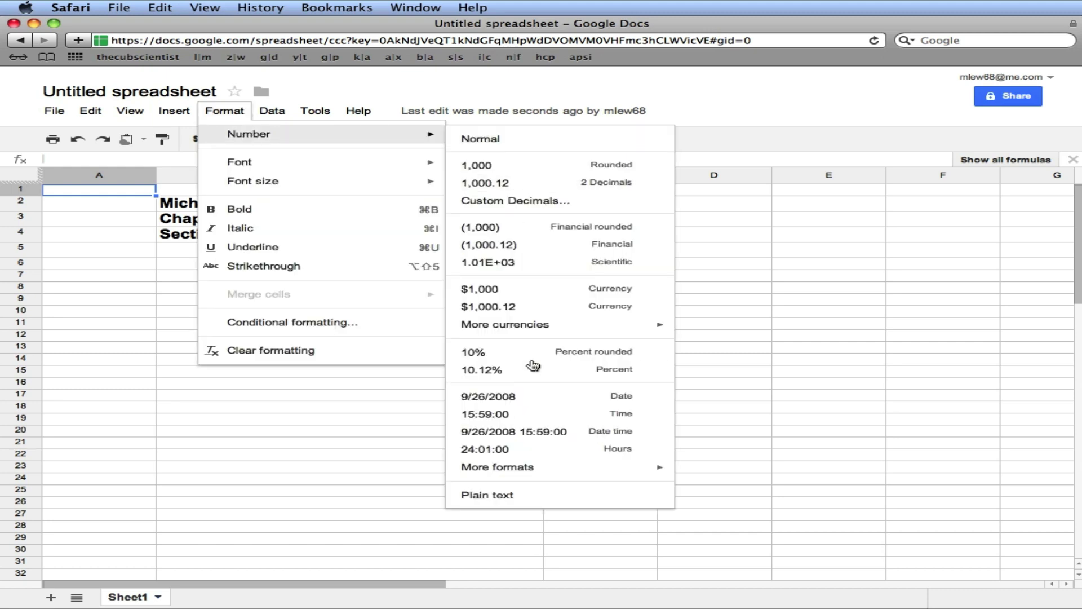
{"action": "mouse_move", "coordinate": [600, 472]}
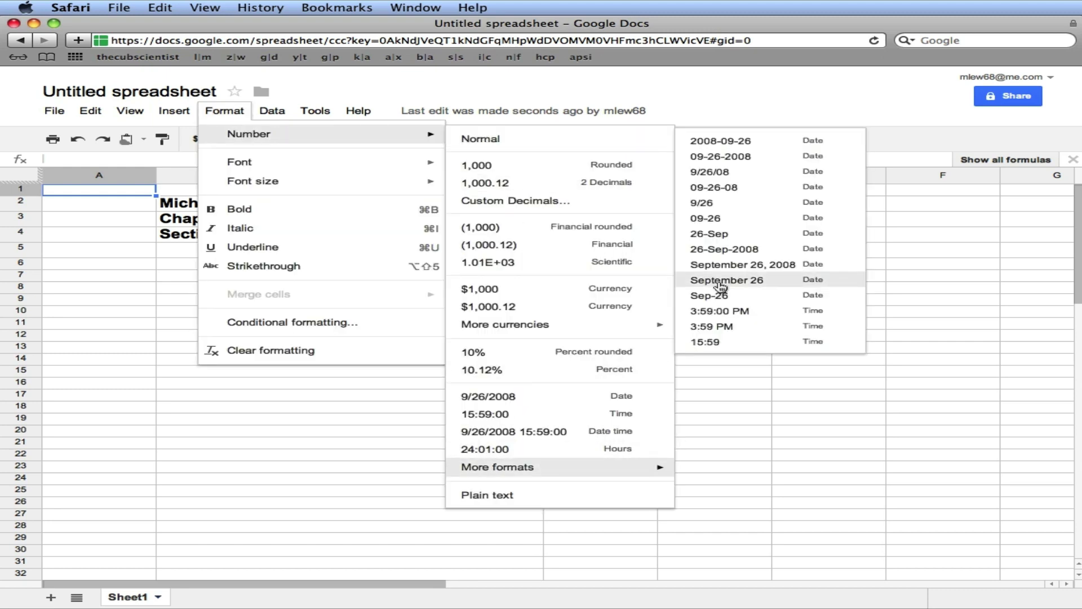
{"action": "left_click", "coordinate": [812, 267]}
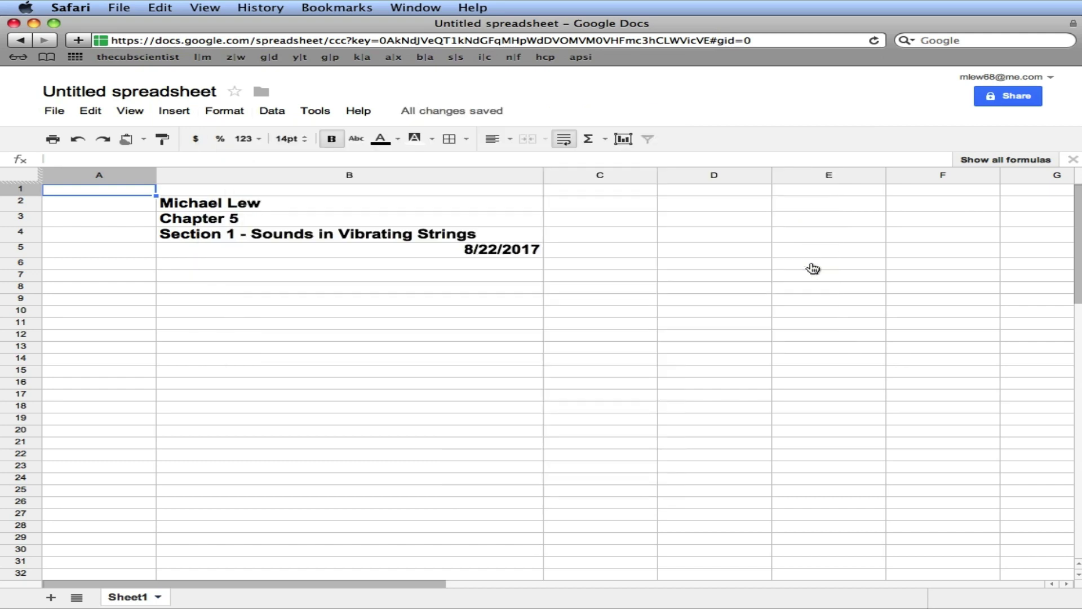
{"action": "left_click", "coordinate": [468, 250]}
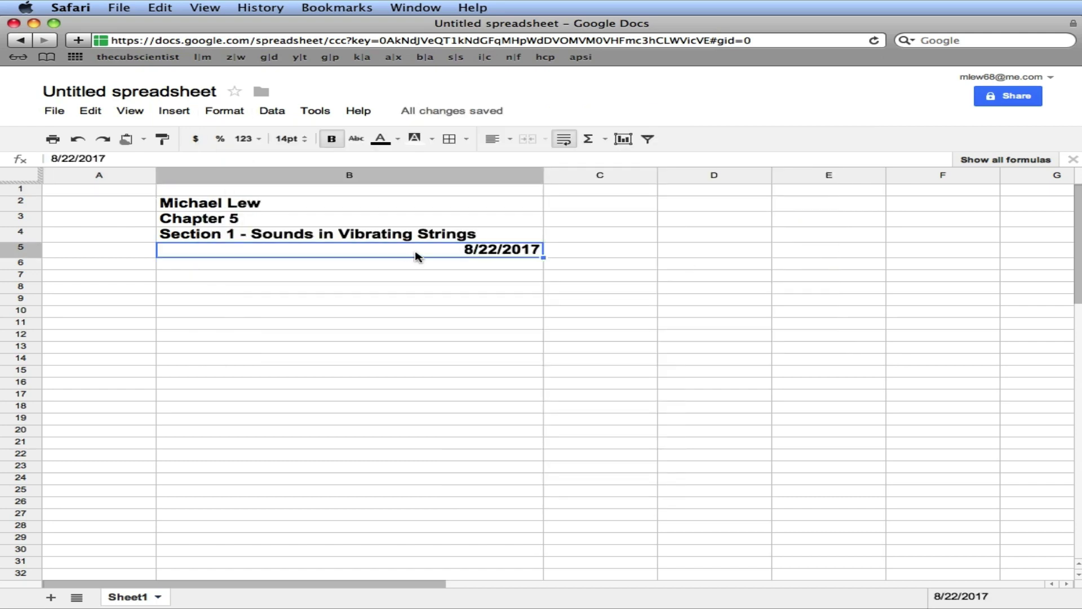
{"action": "left_click", "coordinate": [243, 114]}
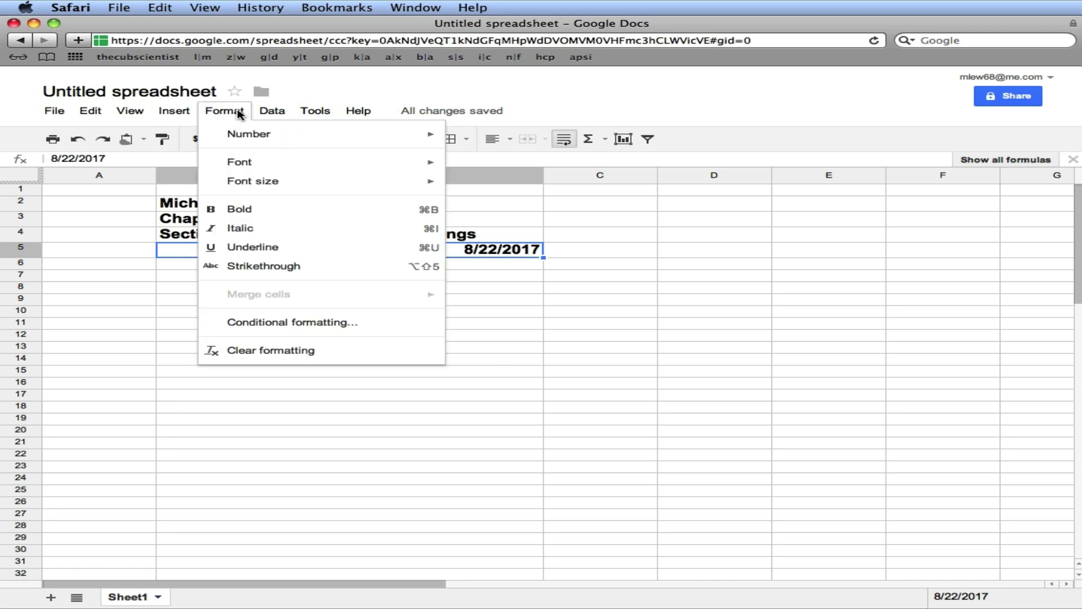
{"action": "mouse_move", "coordinate": [247, 139]}
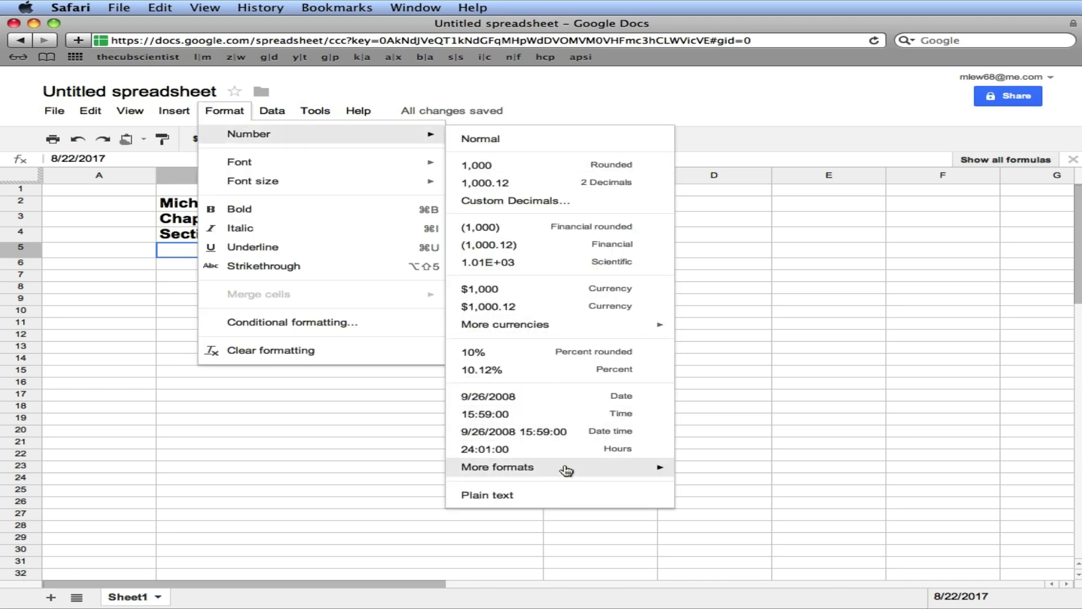
{"action": "mouse_move", "coordinate": [567, 468]}
{"action": "left_click", "coordinate": [711, 265]}
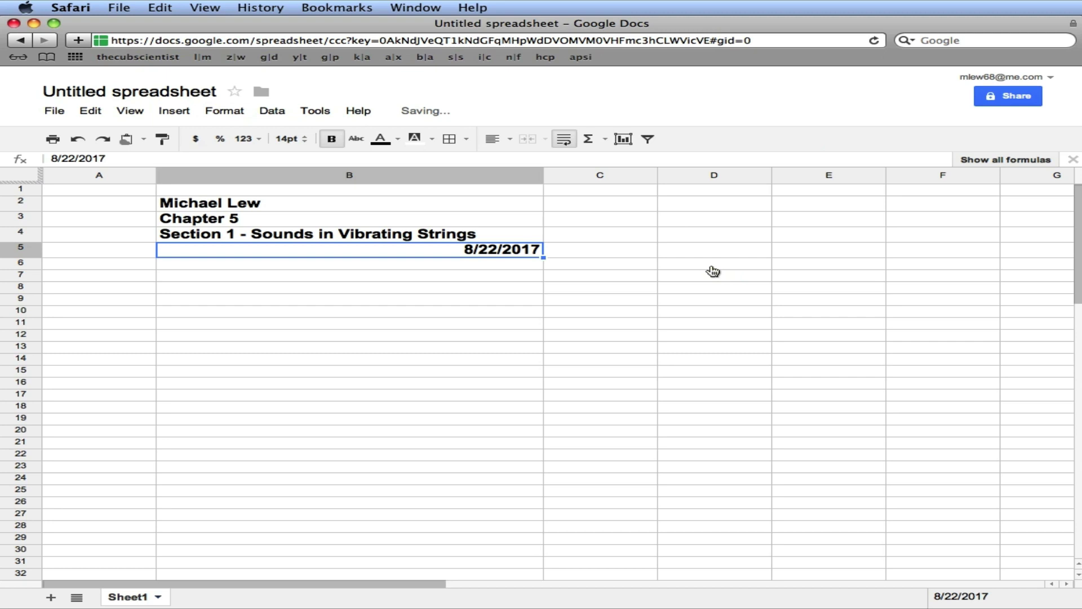
{"action": "left_click", "coordinate": [507, 141]}
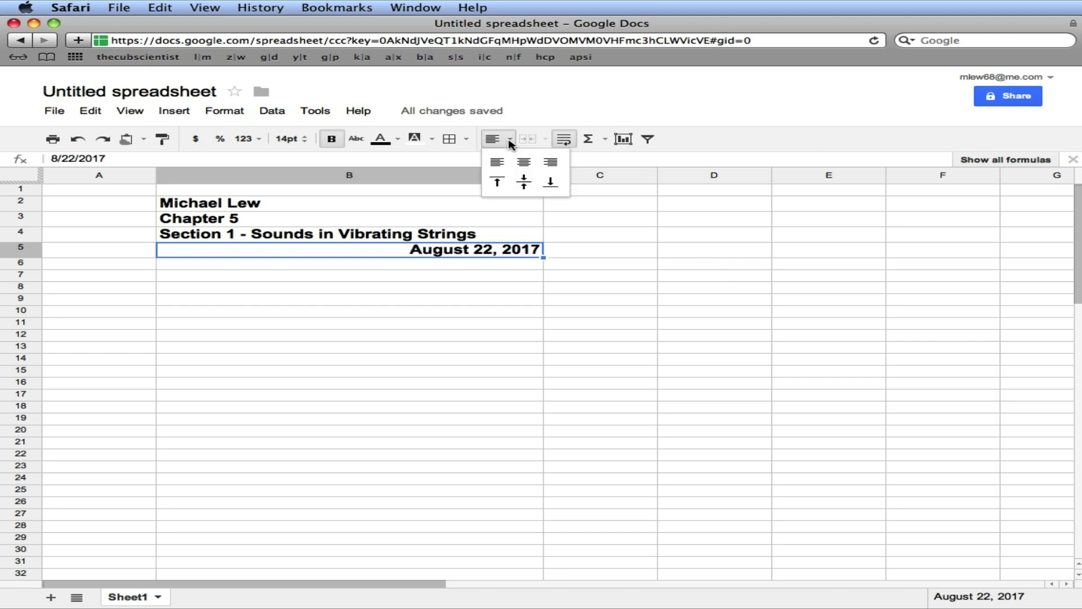
{"action": "left_click", "coordinate": [497, 164]}
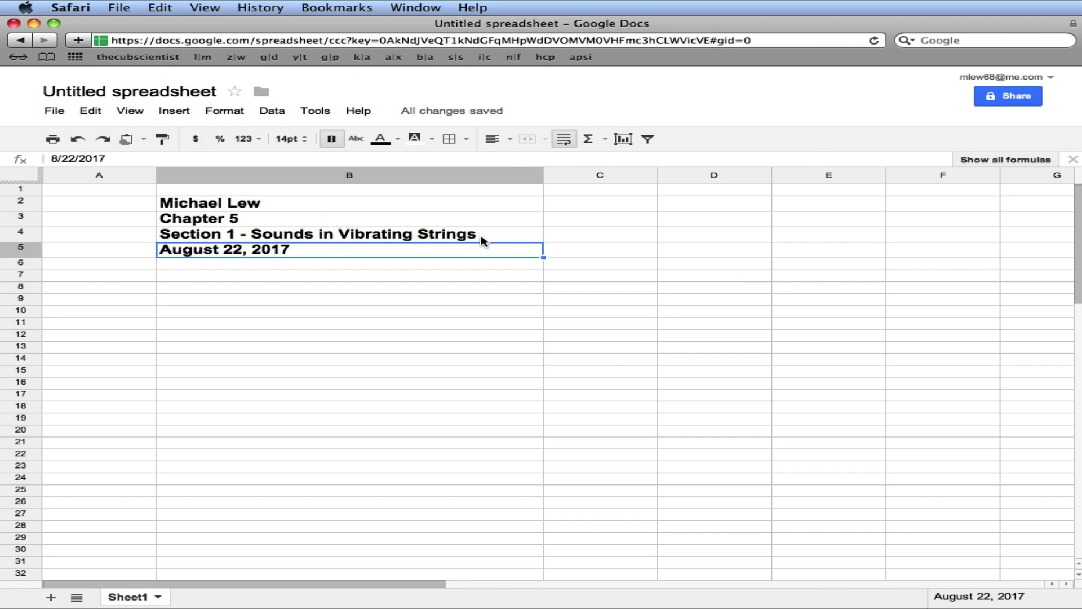
Enter 'Table 1 - Length, Tension, and Frequency of Vibrating Strings' in cell B7
{"action": "left_click", "coordinate": [370, 274]}
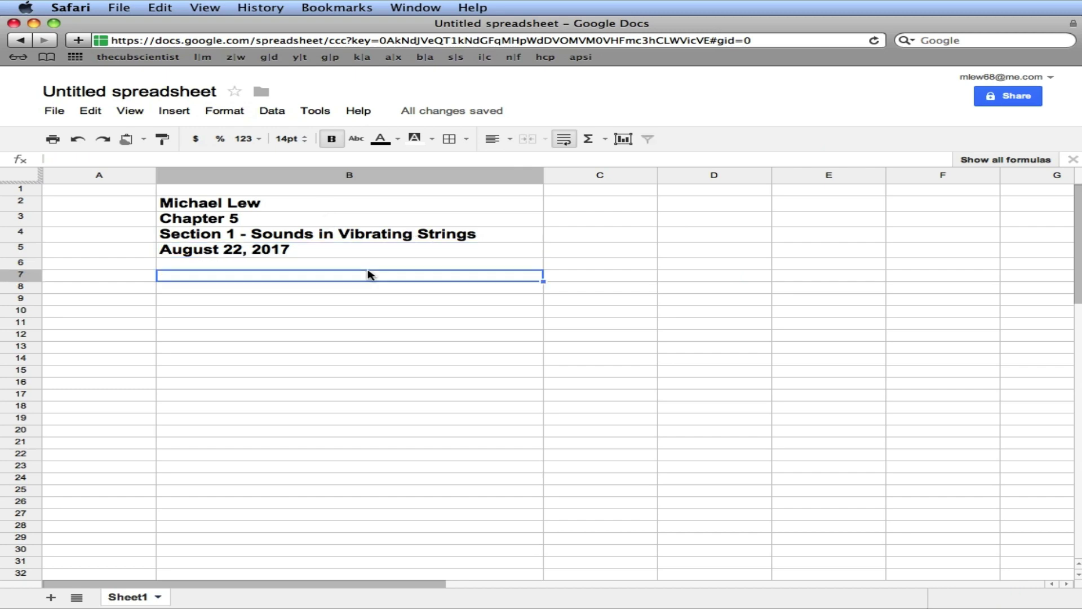
{"action": "type", "text": "Table 1 -"}
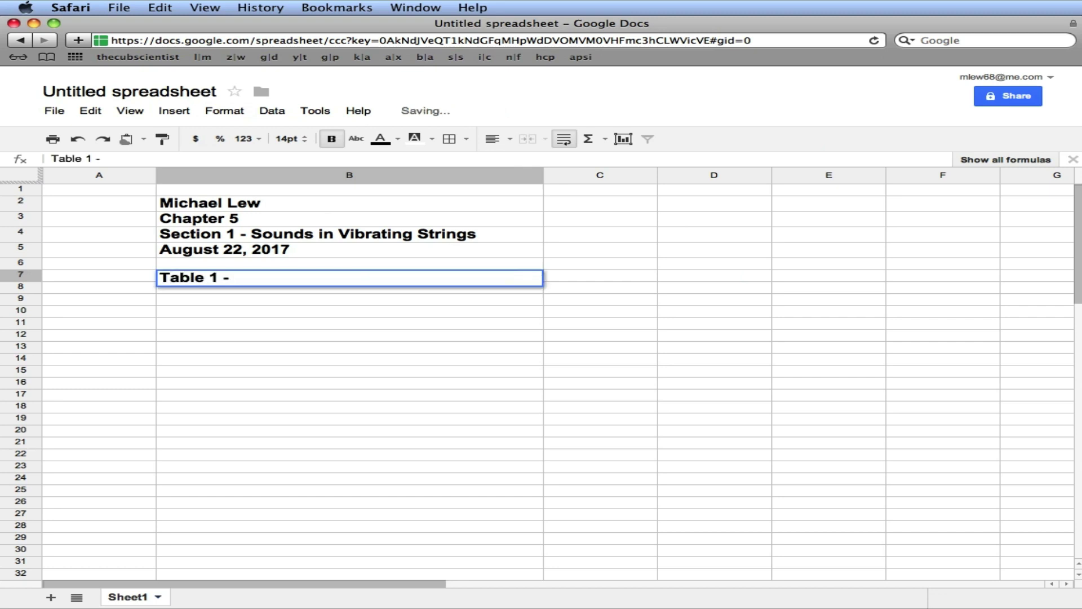
{"action": "type", "text": " Lengt"}
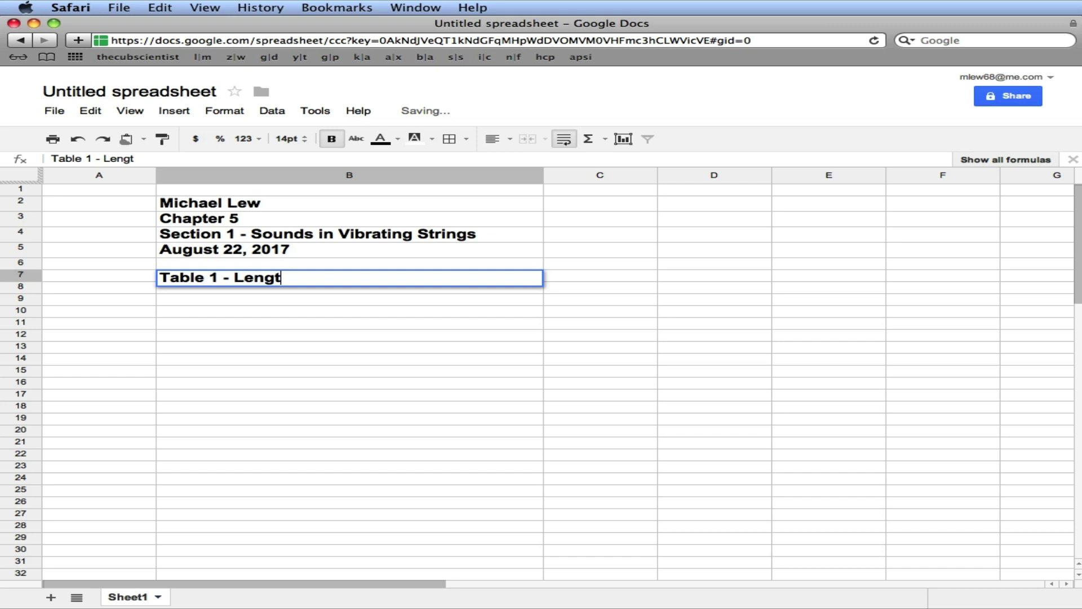
{"action": "type", "text": "h, Tension, and"}
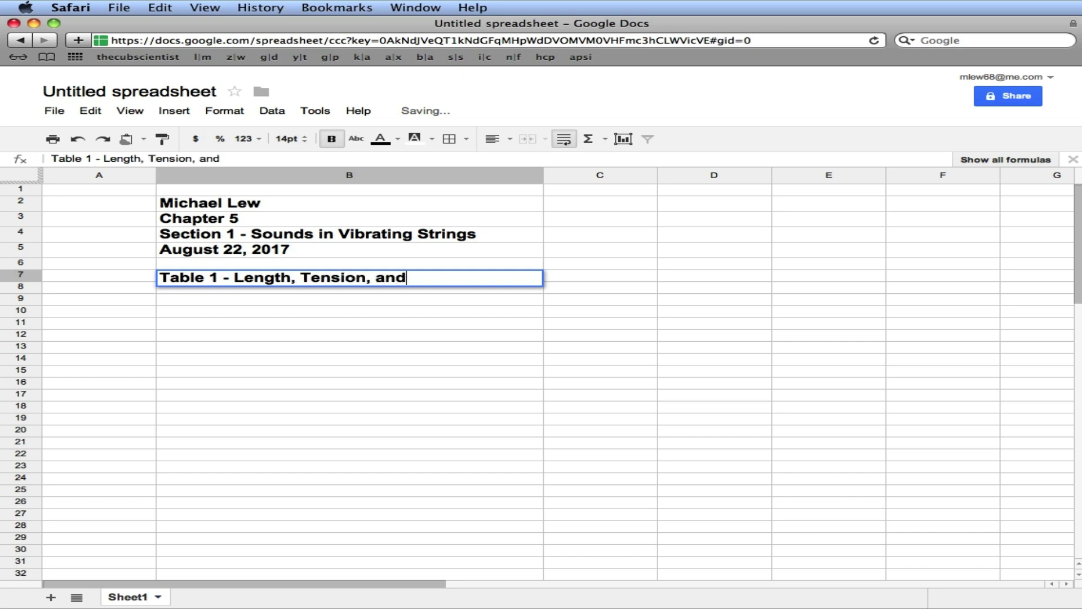
{"action": "type", "text": " Frequency of"}
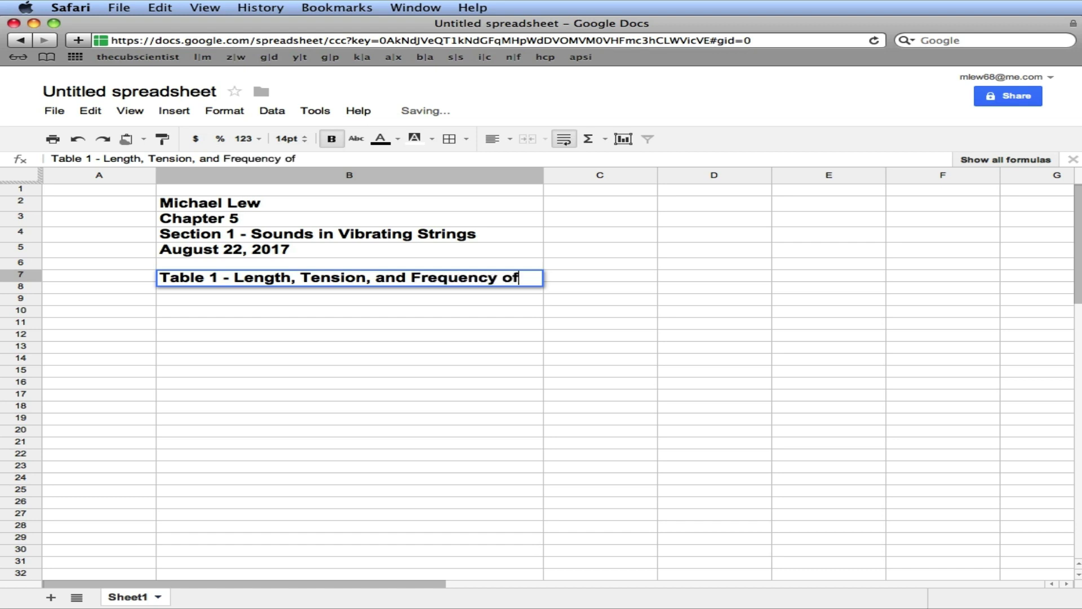
{"action": "type", "text": " Vibrating S"}
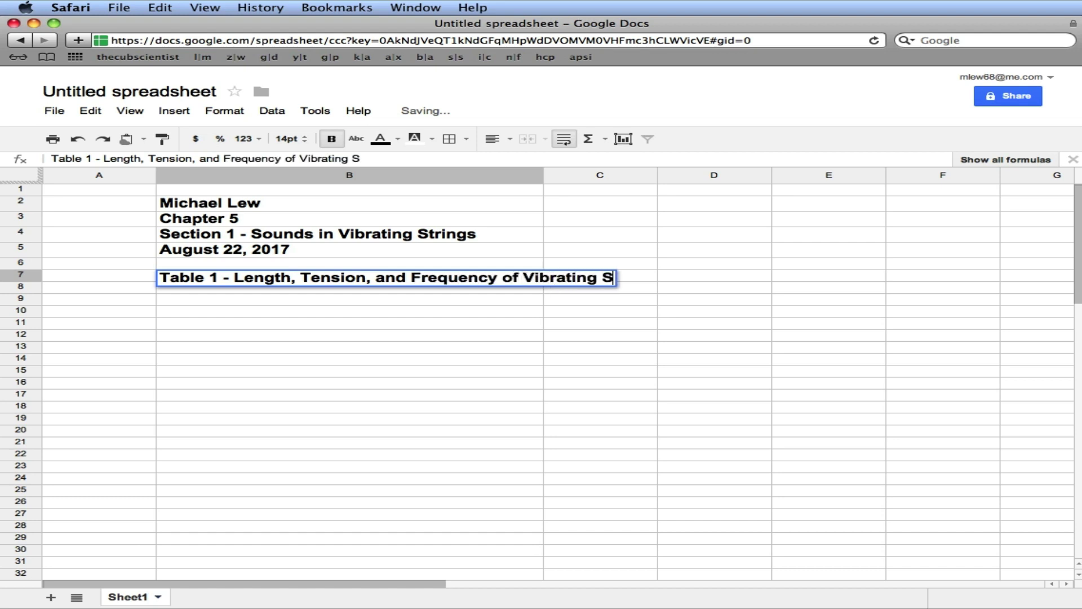
{"action": "type", "text": "trings"}
{"action": "key", "text": "Return"}
{"action": "key", "text": "Return"}
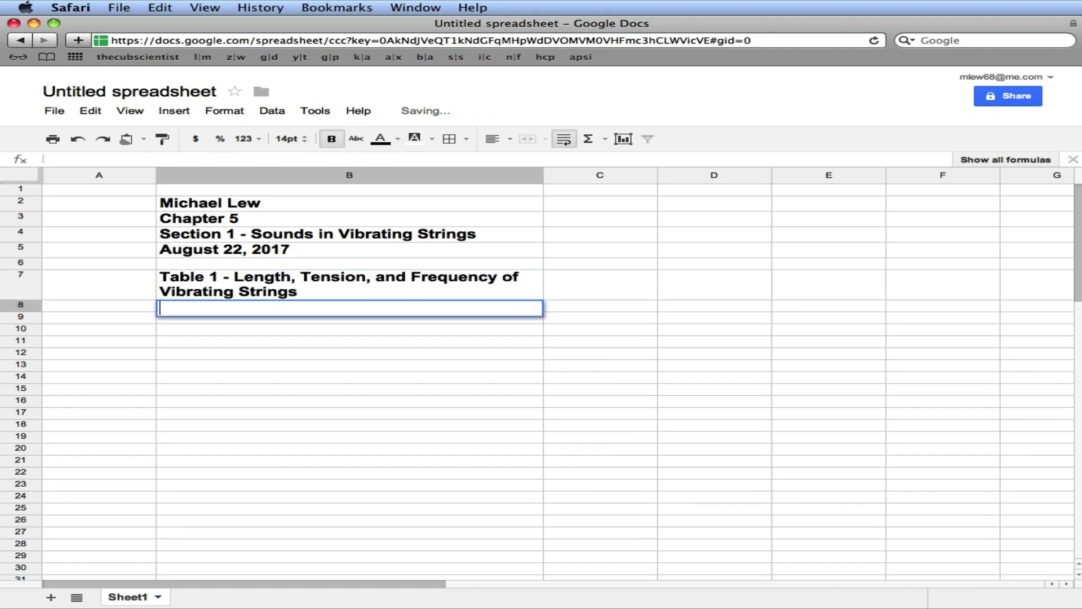
{"action": "key", "text": "Return"}
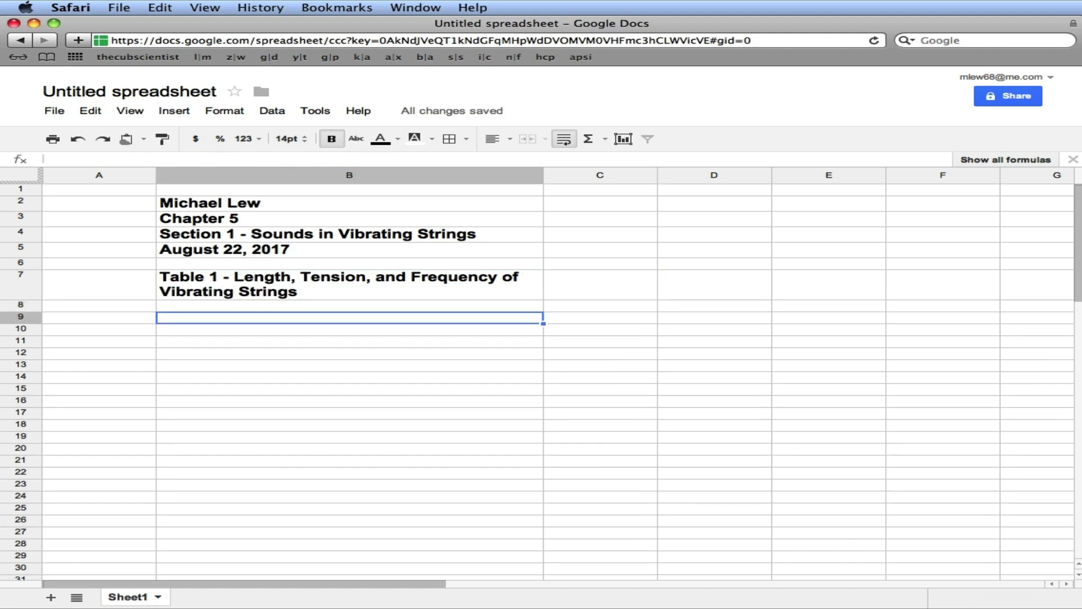
Type the headers Length [m], Tension [N] and Frequency/Pitch (high, medium, low) across B9–D9
{"action": "type", "text": "Length"}
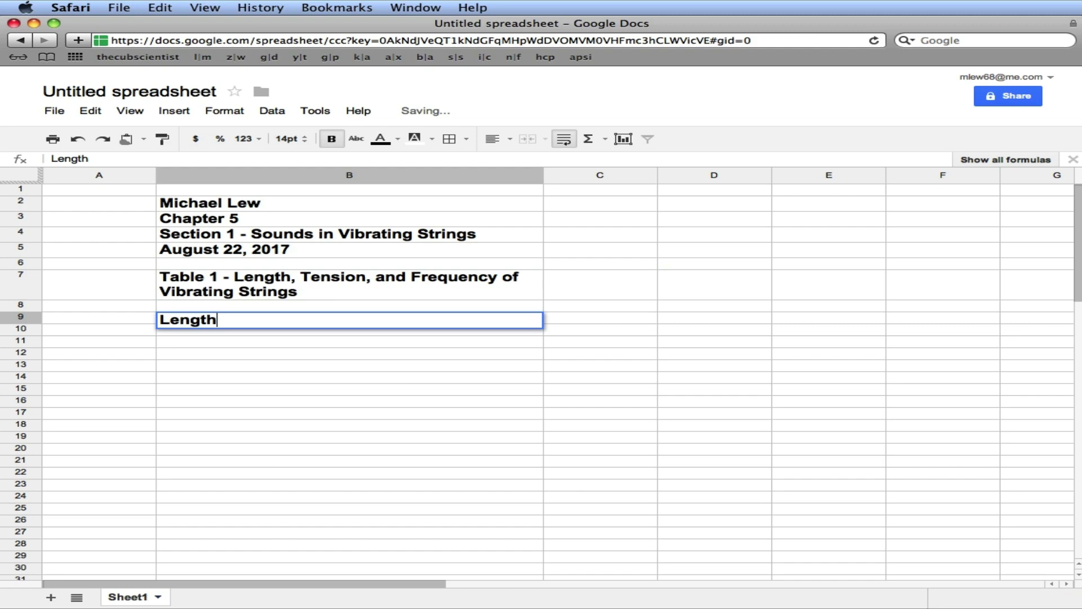
{"action": "type", "text": " [m"}
{"action": "key", "text": "Tab"}
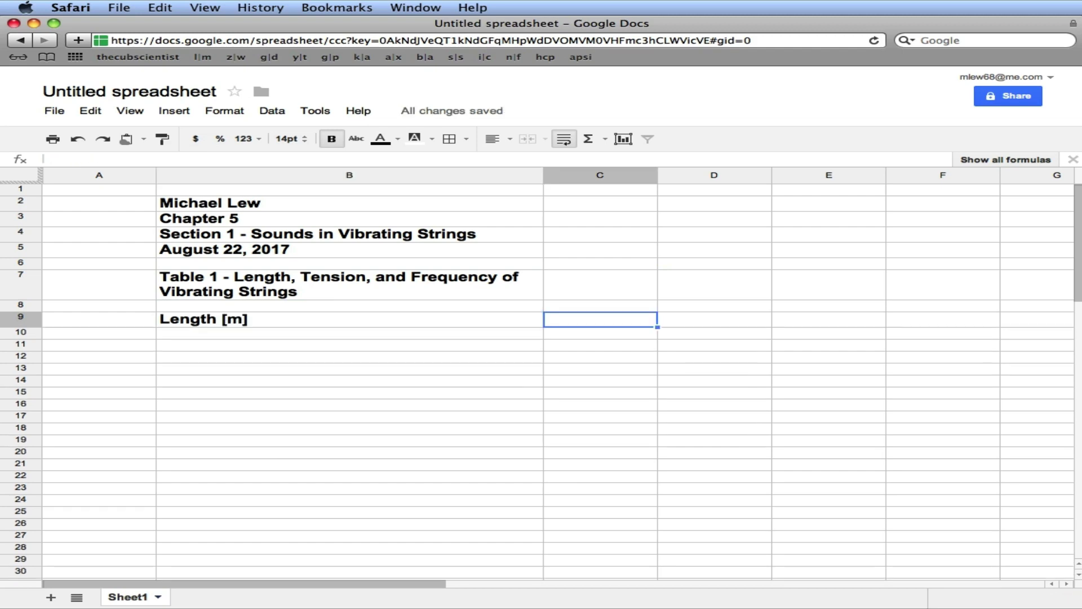
{"action": "type", "text": "Te"}
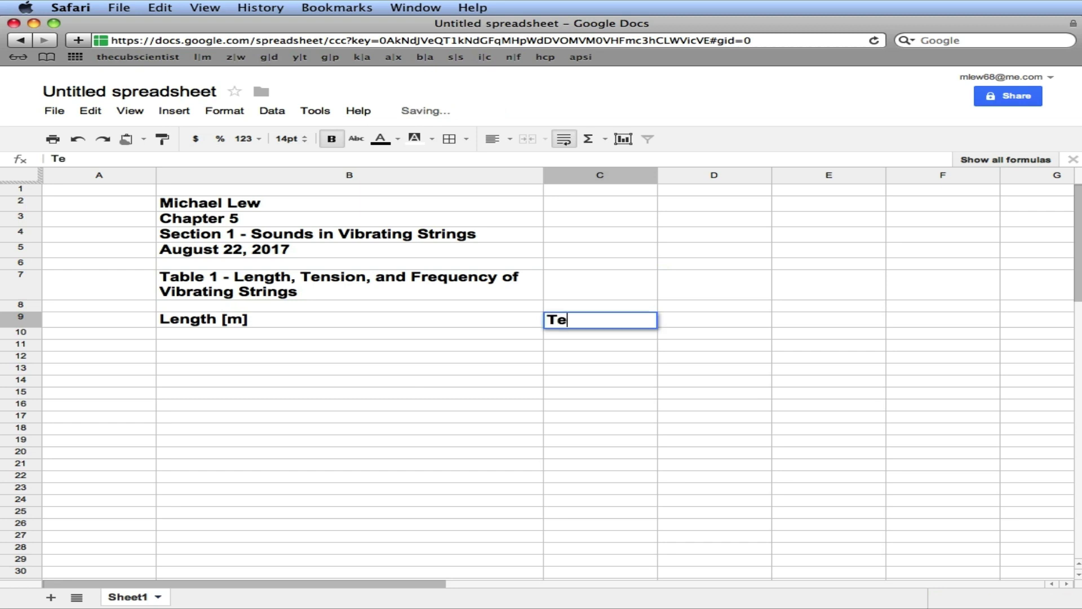
{"action": "type", "text": "nsion [N]"}
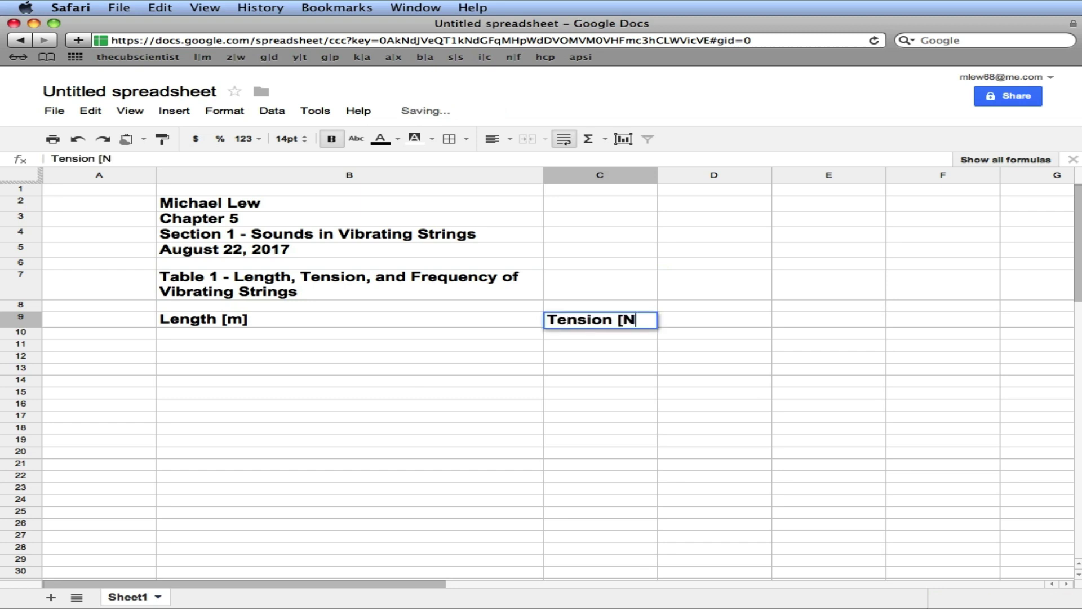
{"action": "key", "text": "Tab"}
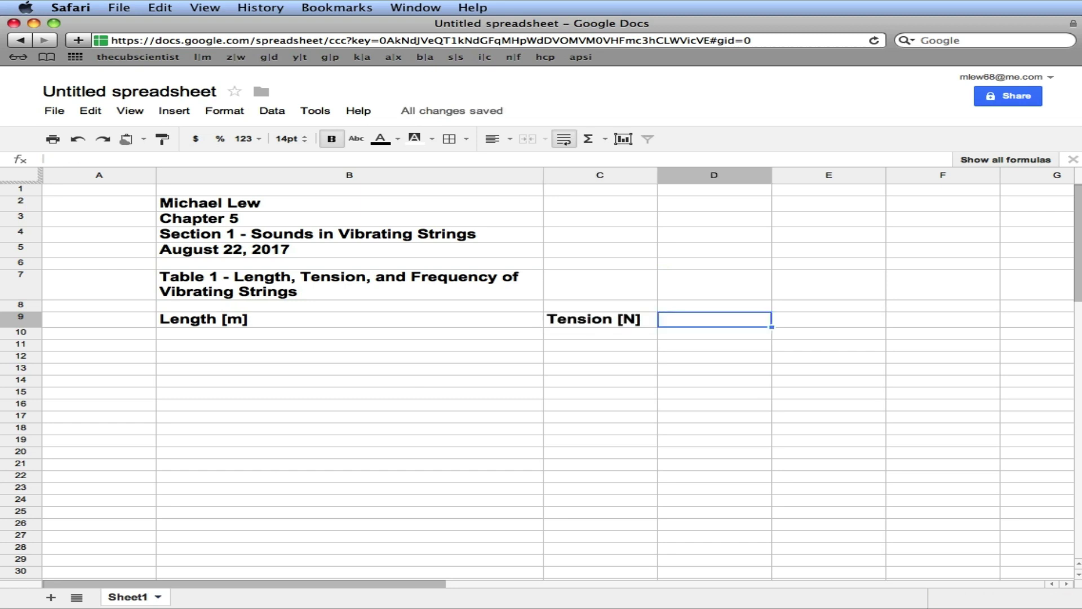
{"action": "type", "text": "Freq"}
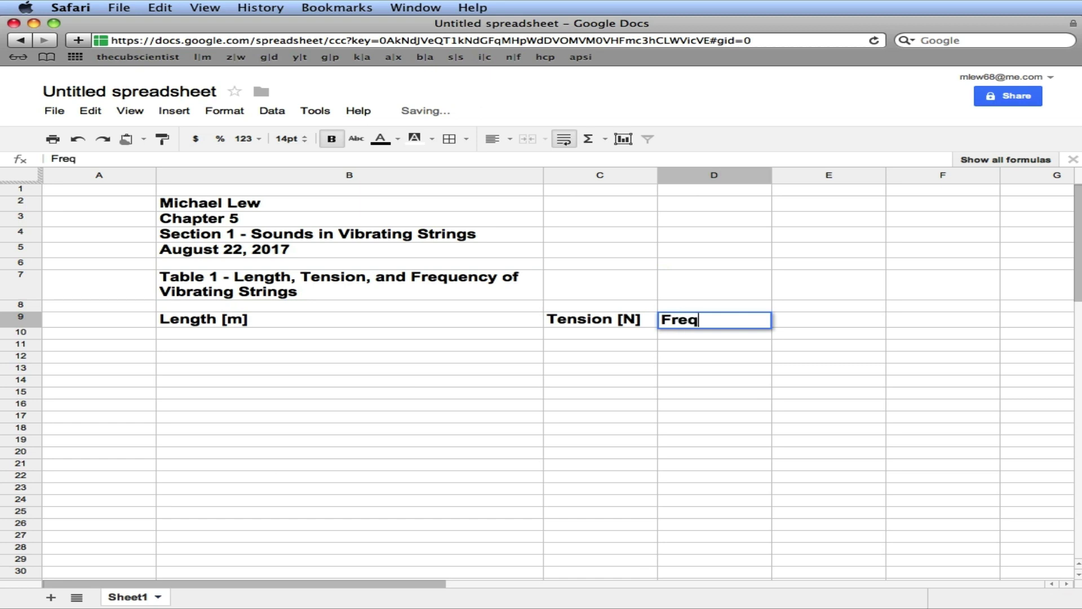
{"action": "type", "text": "uency"}
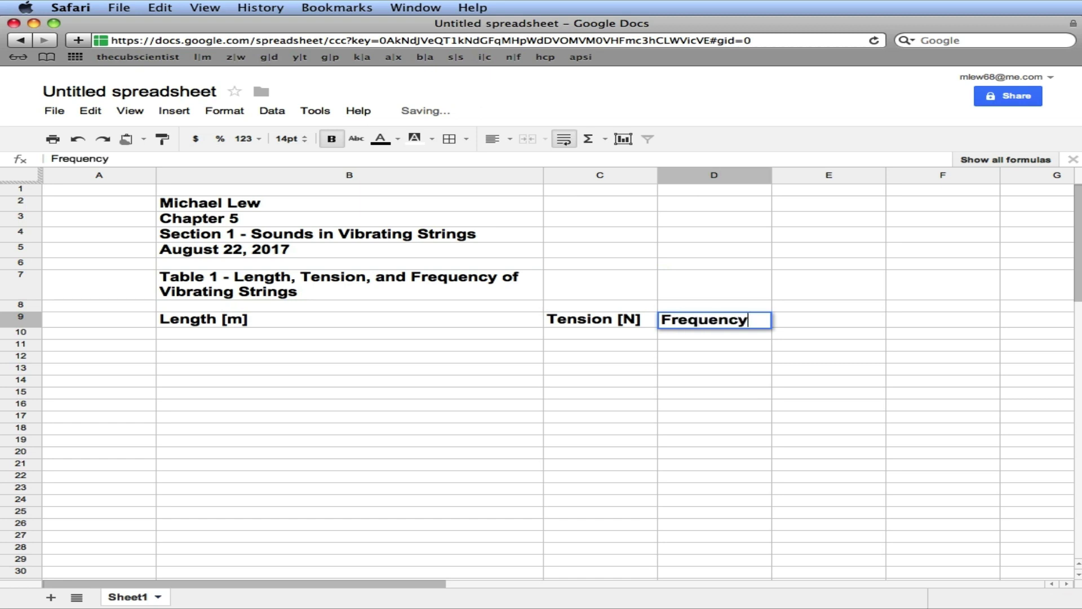
{"action": "type", "text": "/Pitch (h"}
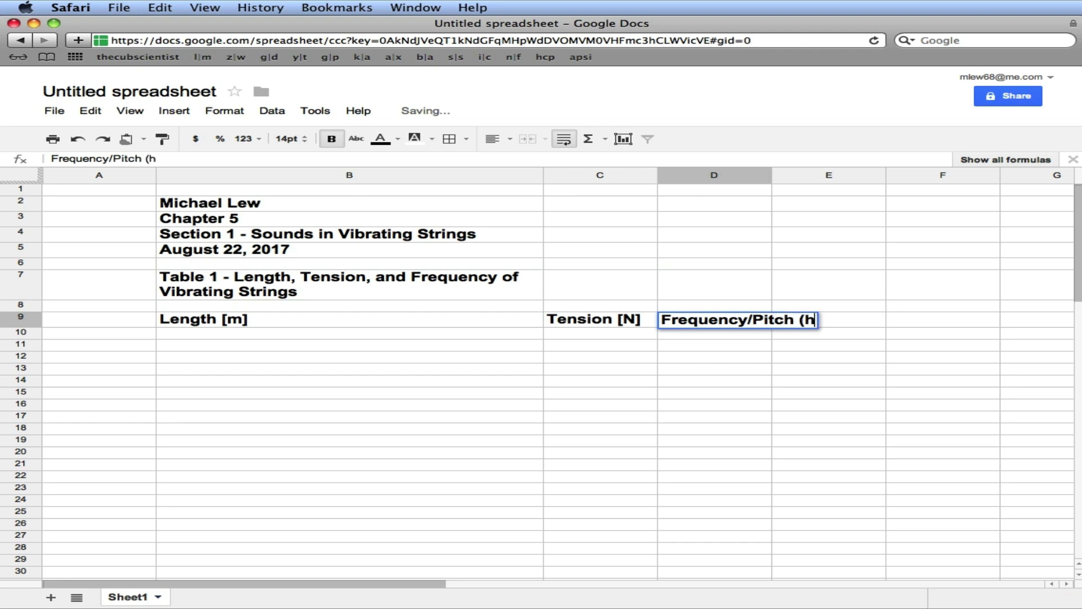
{"action": "type", "text": "igh, medi"}
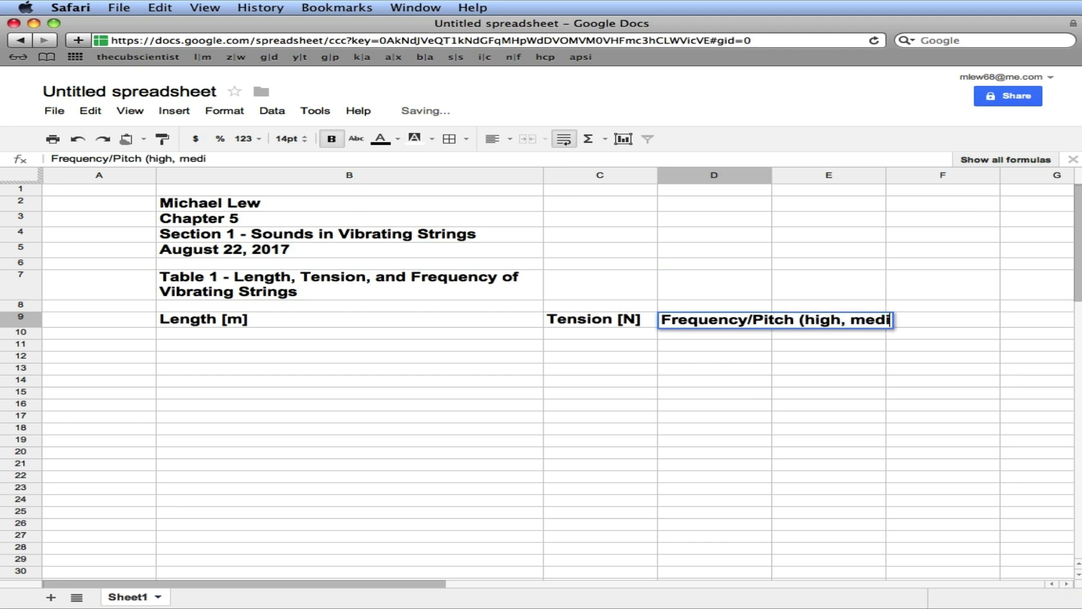
{"action": "type", "text": "um, low)"}
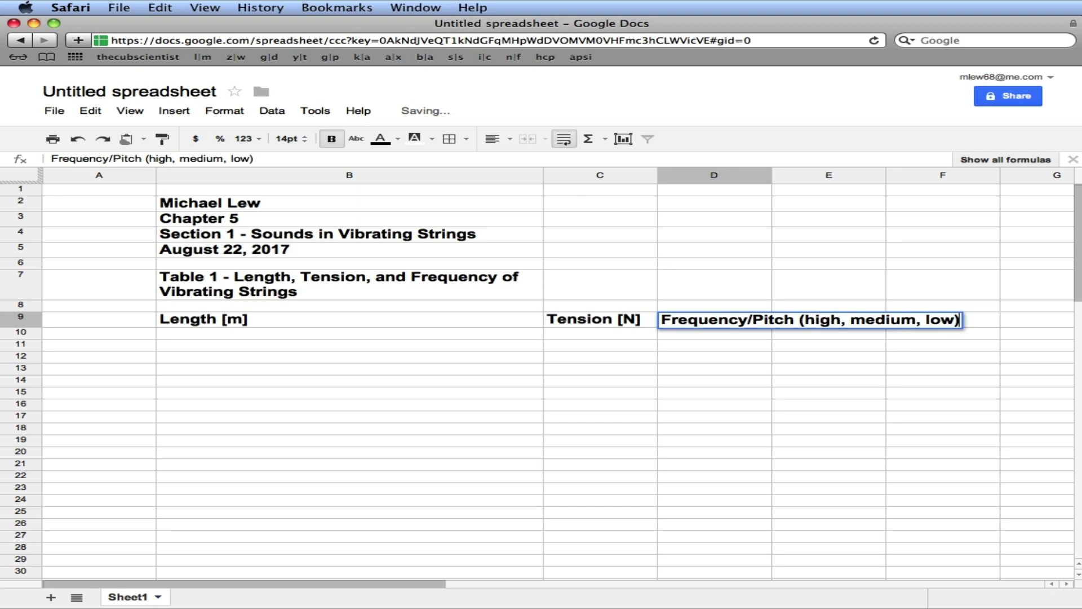
Commit the D9 header and widen column D so it fits on one line
{"action": "key", "text": "Return"}
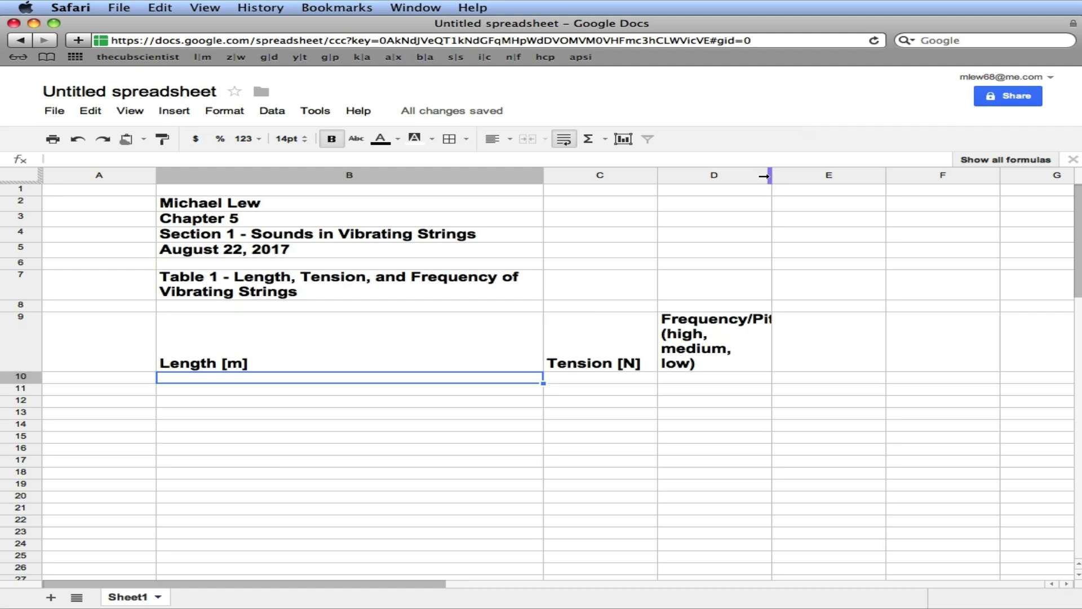
{"action": "left_click_drag", "start_coordinate": [764, 175], "coordinate": [1015, 179]}
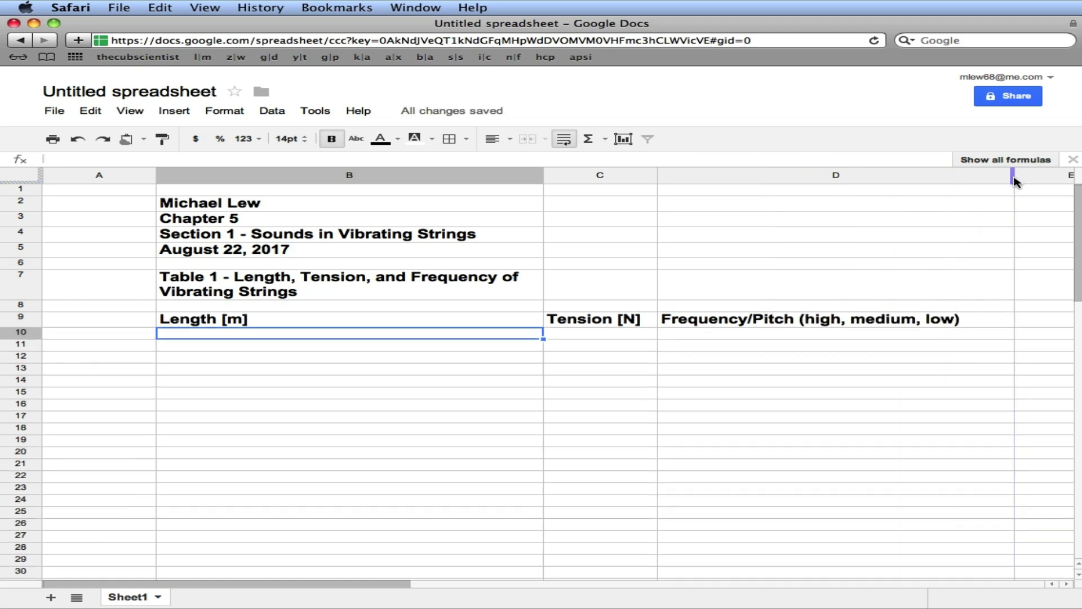
{"action": "left_click", "coordinate": [438, 320]}
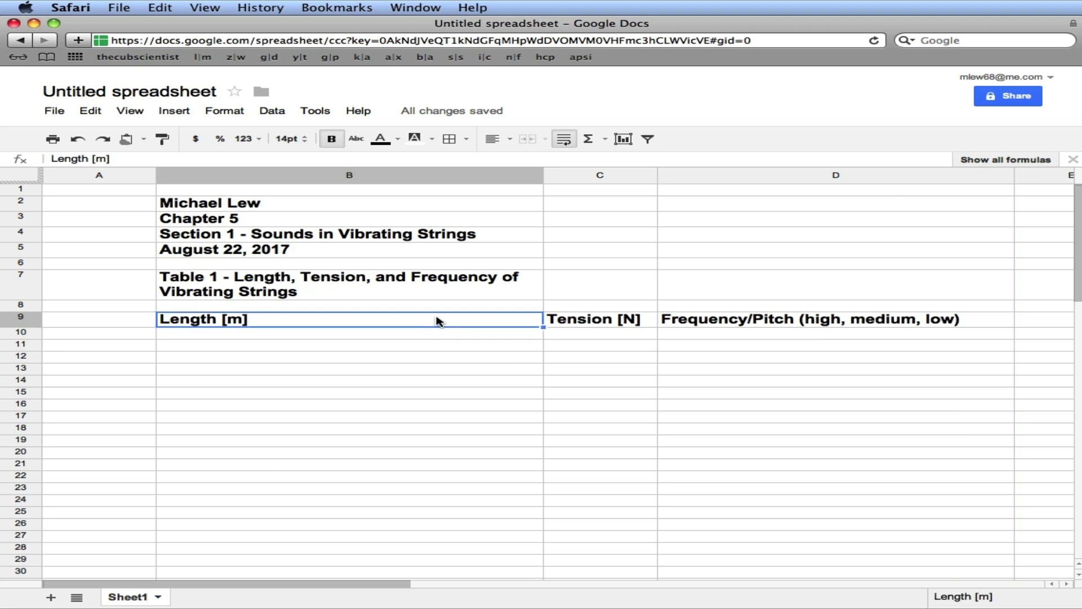
Center the three column headers in B9:D9
{"action": "left_click", "coordinate": [390, 328]}
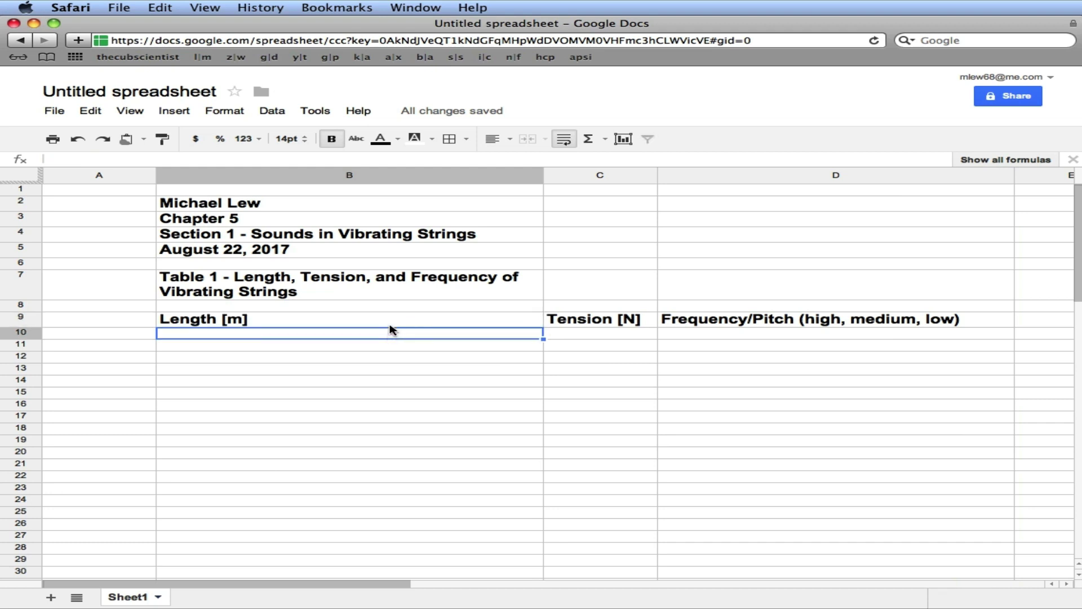
{"action": "left_click", "coordinate": [389, 324]}
{"action": "left_click_drag", "start_coordinate": [390, 329], "coordinate": [702, 318]}
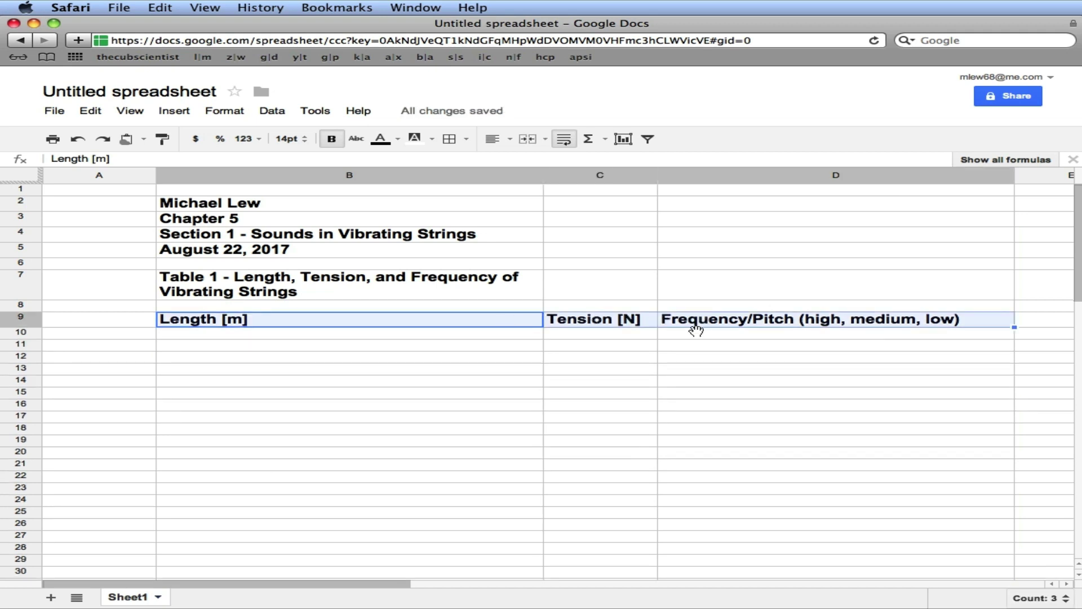
{"action": "left_click", "coordinate": [495, 139]}
{"action": "left_click", "coordinate": [523, 164]}
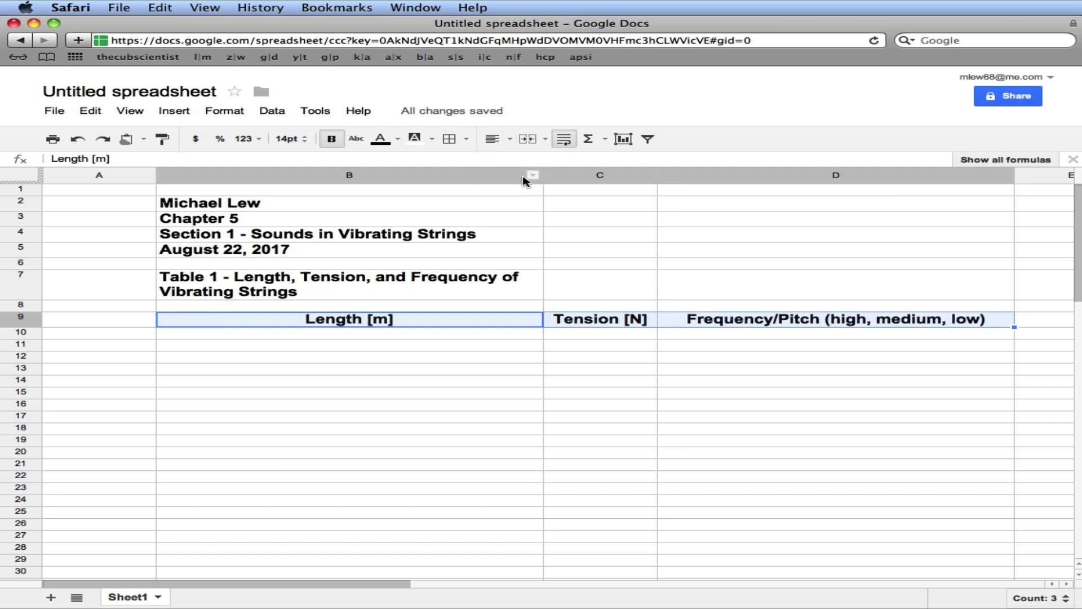
Apply all borders to every cell in the table range B9:D15
{"action": "left_click", "coordinate": [509, 347]}
{"action": "left_click_drag", "start_coordinate": [495, 323], "coordinate": [693, 392]}
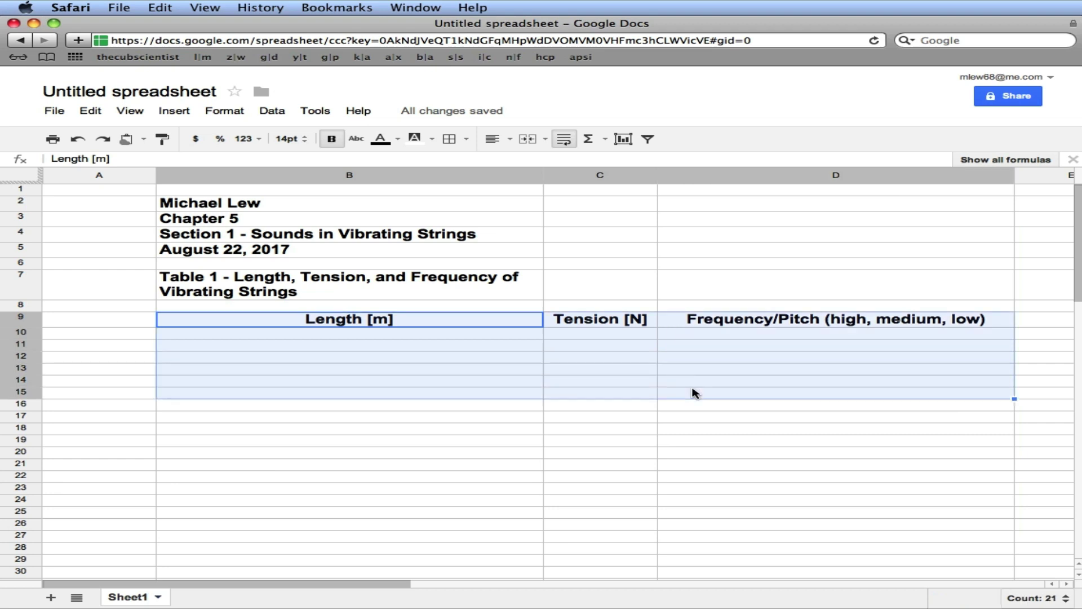
{"action": "left_click", "coordinate": [467, 141]}
{"action": "left_click", "coordinate": [458, 167]}
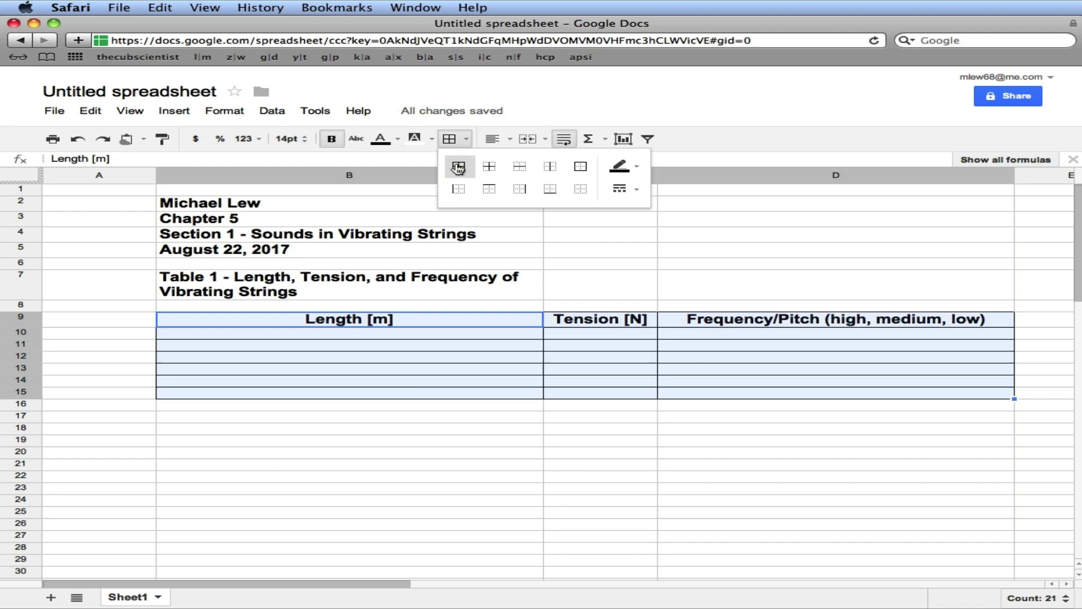
{"action": "left_click", "coordinate": [454, 321]}
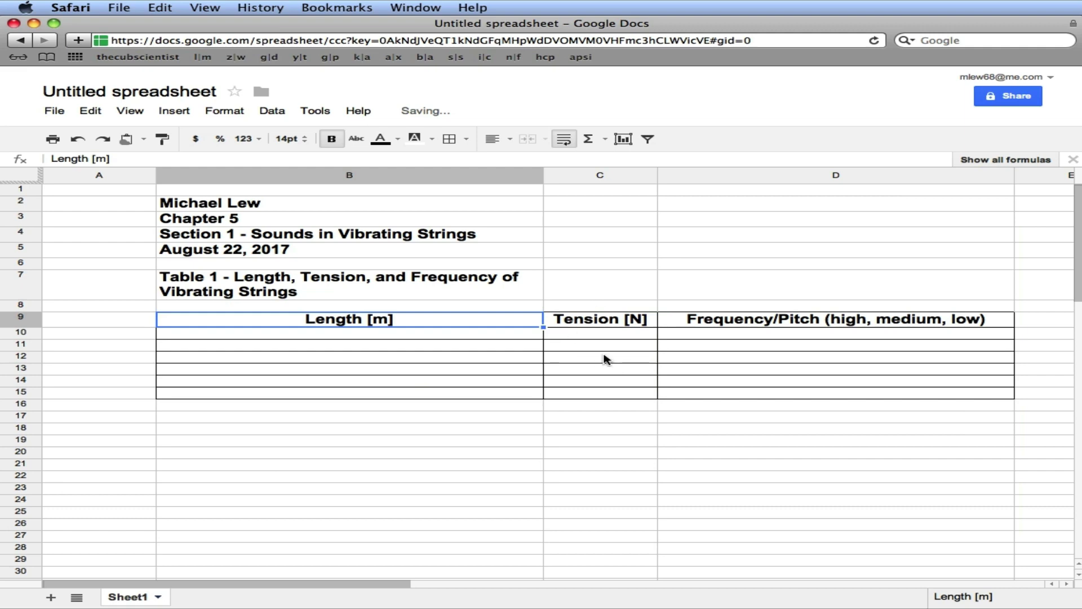
{"action": "left_click", "coordinate": [434, 289]}
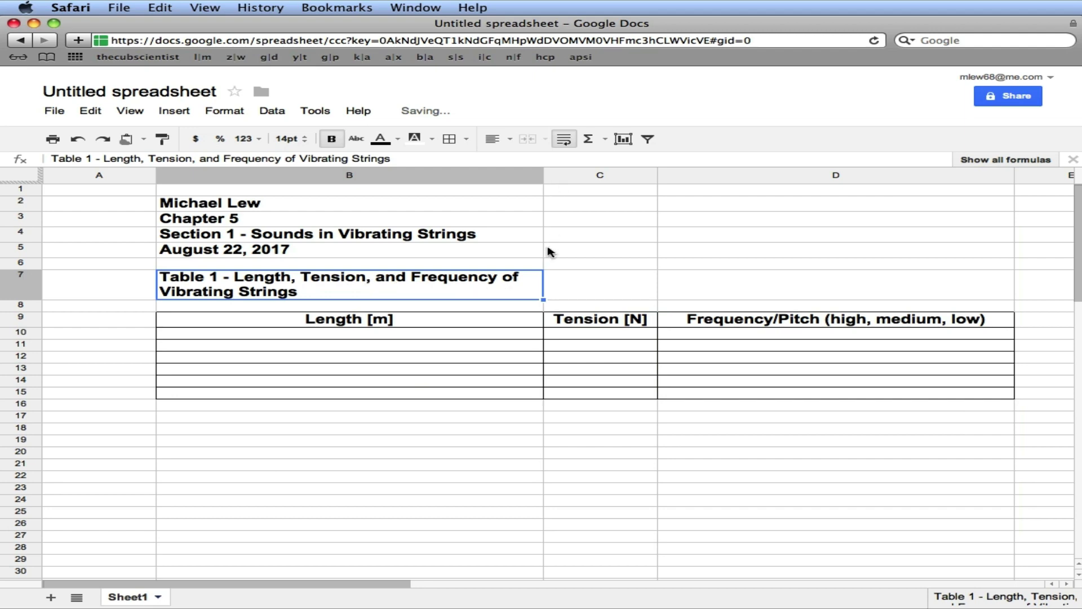
Widen then narrow column B to a compact width, and select the title row B7:D7
{"action": "left_click_drag", "start_coordinate": [539, 175], "coordinate": [777, 175]}
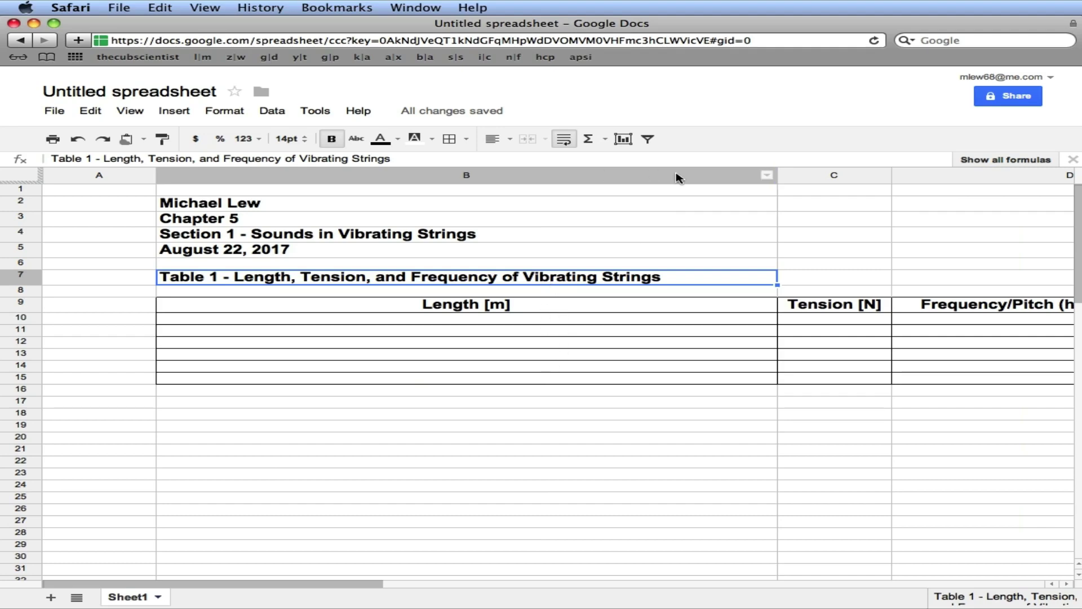
{"action": "left_click_drag", "start_coordinate": [774, 174], "coordinate": [506, 183]}
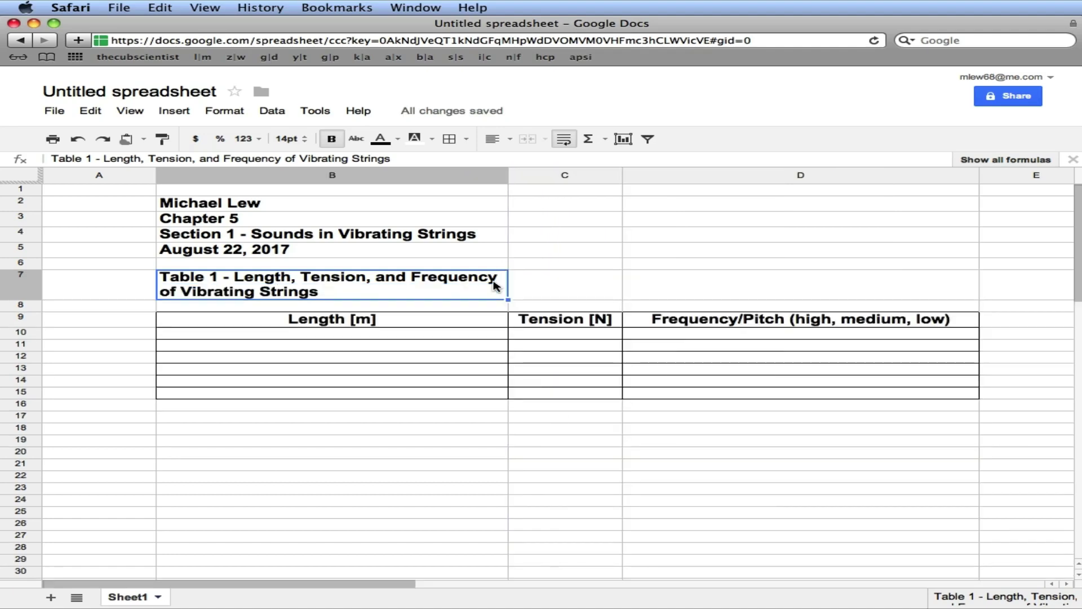
{"action": "left_click_drag", "start_coordinate": [489, 287], "coordinate": [657, 284]}
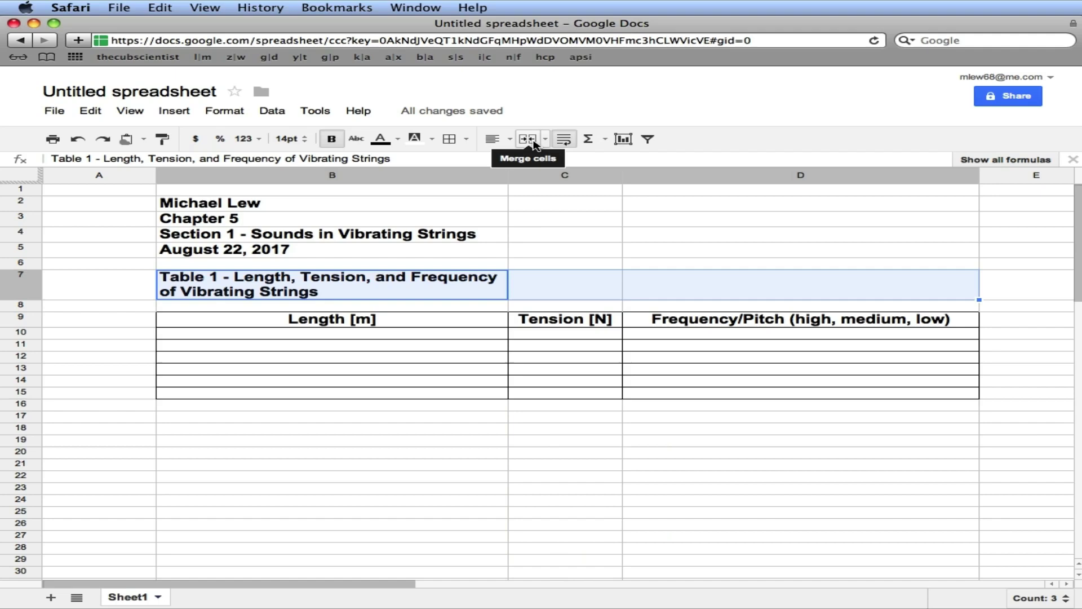
Merge B7:D7 into one cell and centre the Table 1 title
{"action": "left_click", "coordinate": [529, 139]}
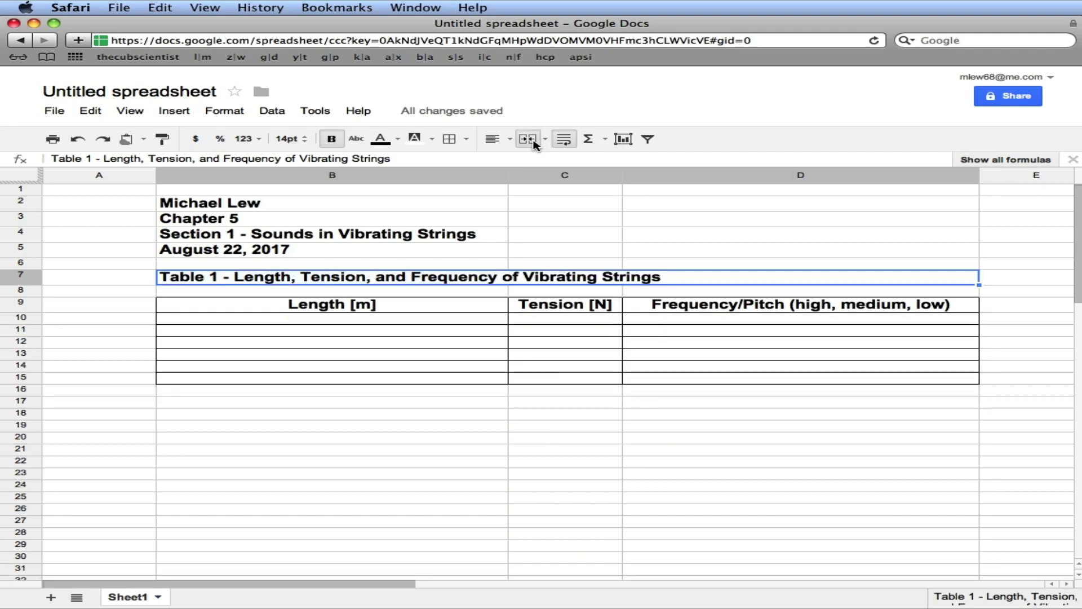
{"action": "left_click", "coordinate": [502, 140]}
{"action": "left_click", "coordinate": [524, 163]}
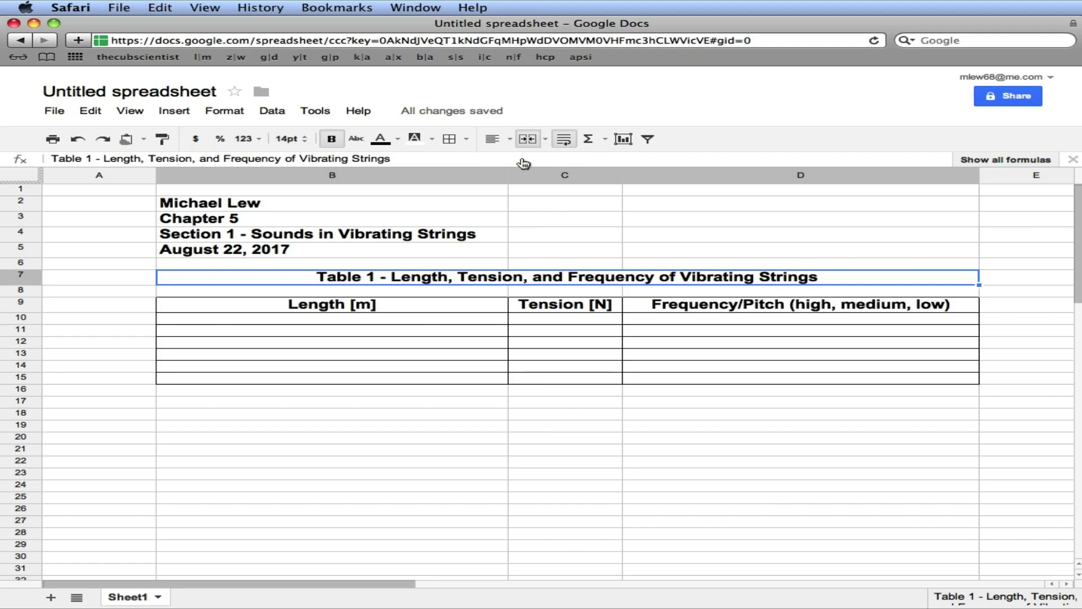
Put an outer border around the merged Table 1 title
{"action": "left_click", "coordinate": [466, 140]}
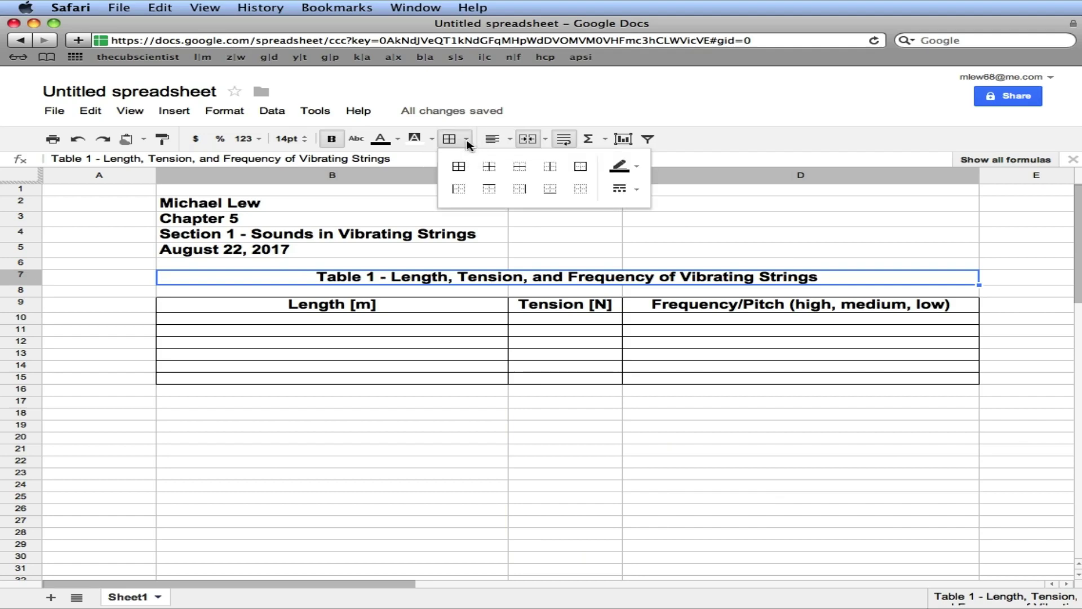
{"action": "left_click", "coordinate": [581, 166]}
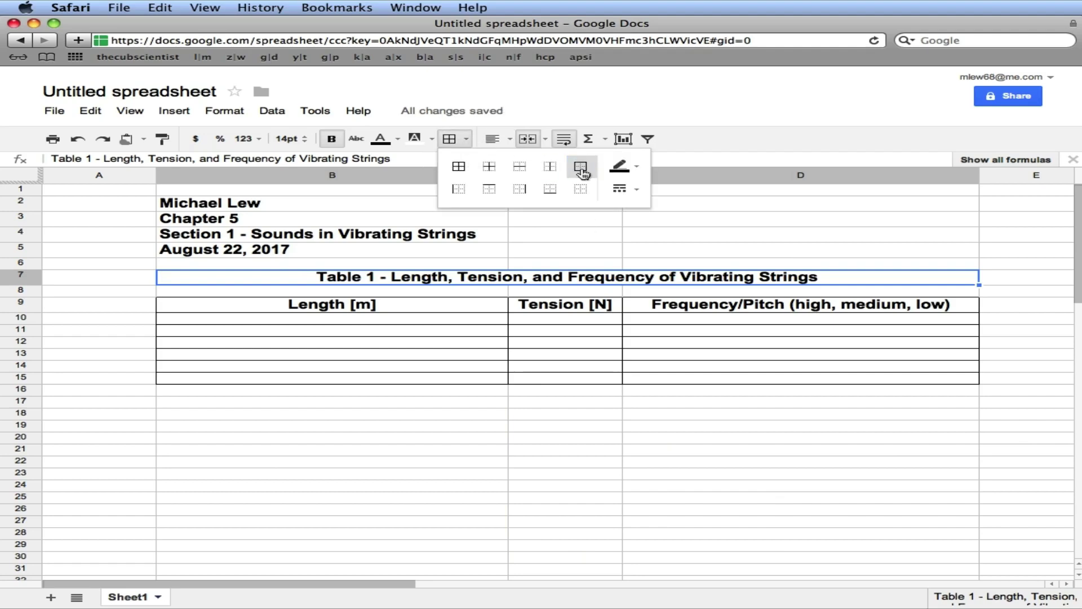
{"action": "left_click", "coordinate": [583, 238]}
{"action": "left_click", "coordinate": [567, 487]}
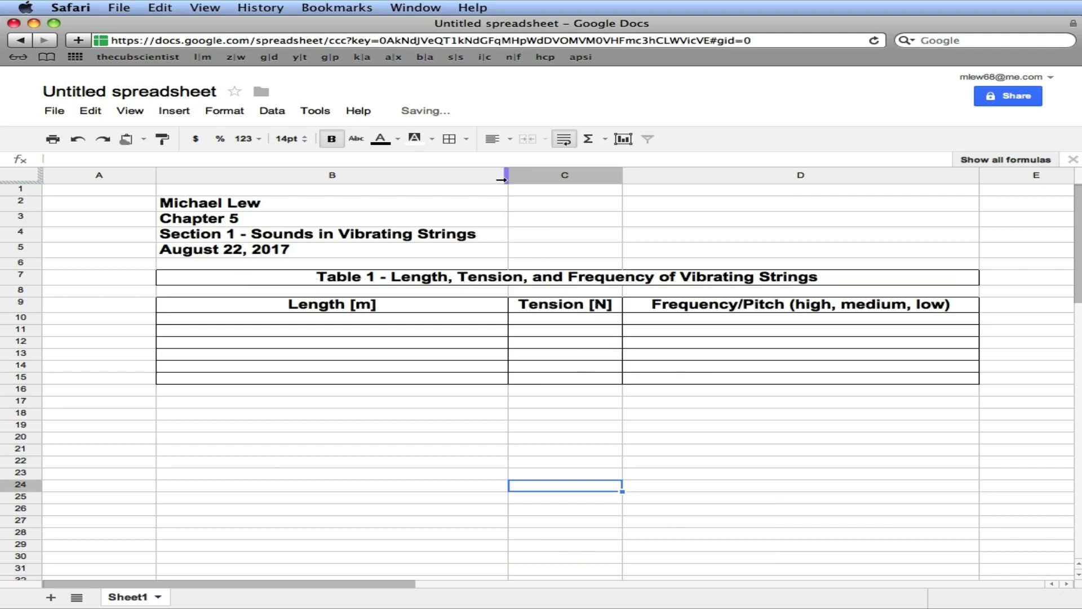
Narrow columns B and D slightly, then select the Frequency/Pitch header and cell B2
{"action": "mouse_move", "coordinate": [501, 179]}
{"action": "left_mouse_down"}
{"action": "mouse_move", "coordinate": [467, 178]}
{"action": "mouse_move", "coordinate": [484, 179]}
{"action": "left_mouse_up"}
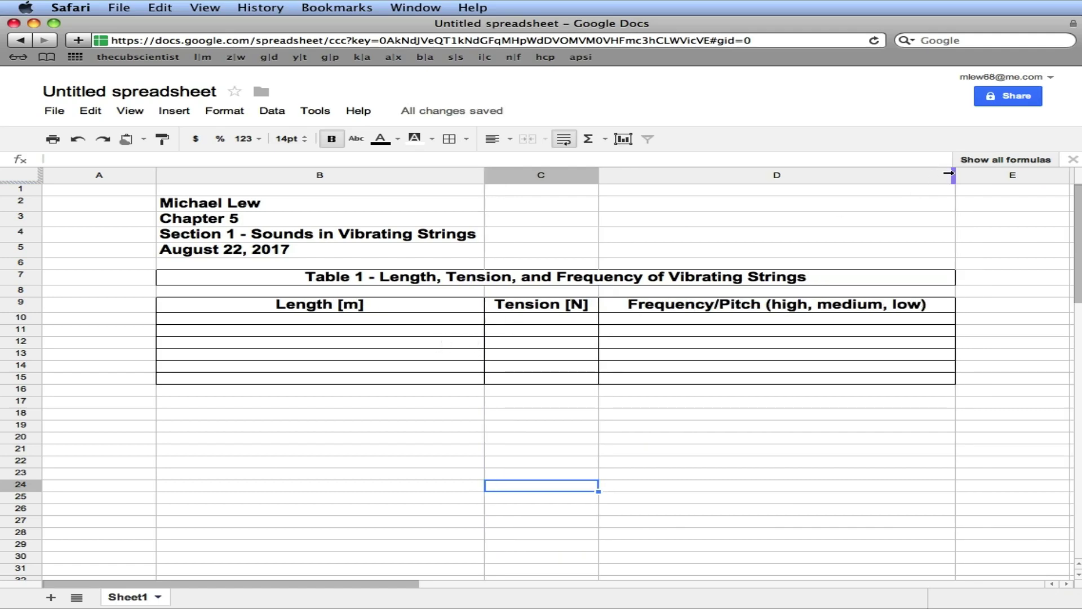
{"action": "left_click_drag", "start_coordinate": [948, 173], "coordinate": [938, 177]}
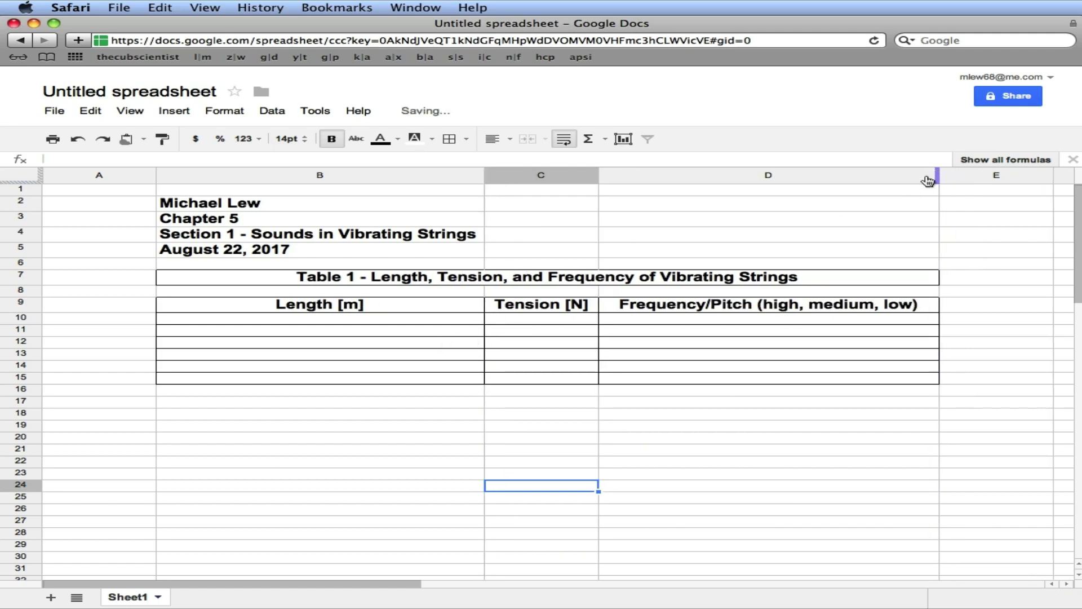
{"action": "left_click", "coordinate": [719, 307]}
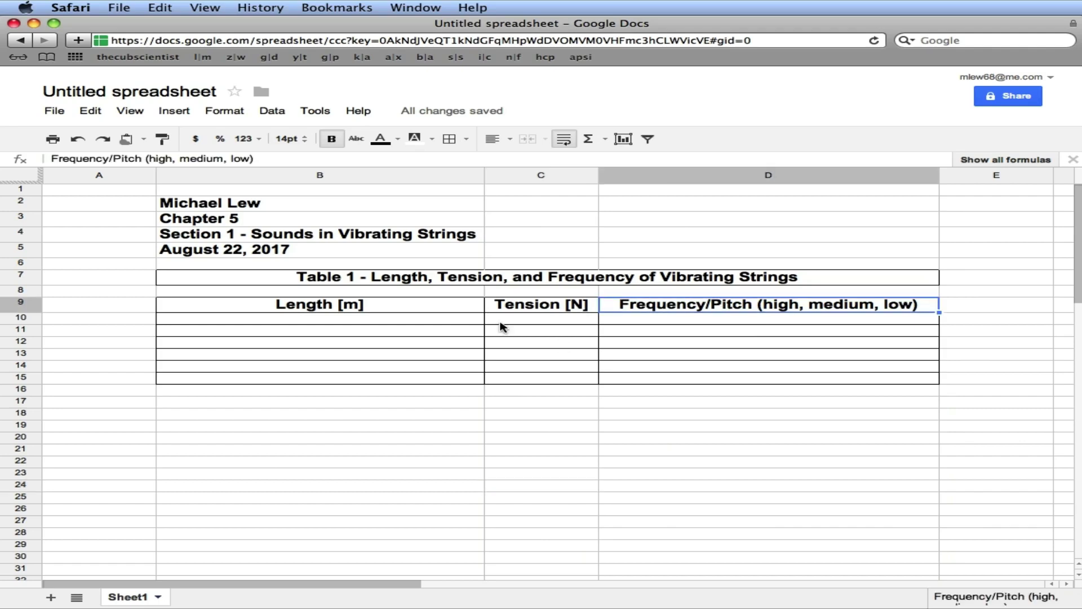
{"action": "left_click", "coordinate": [298, 209]}
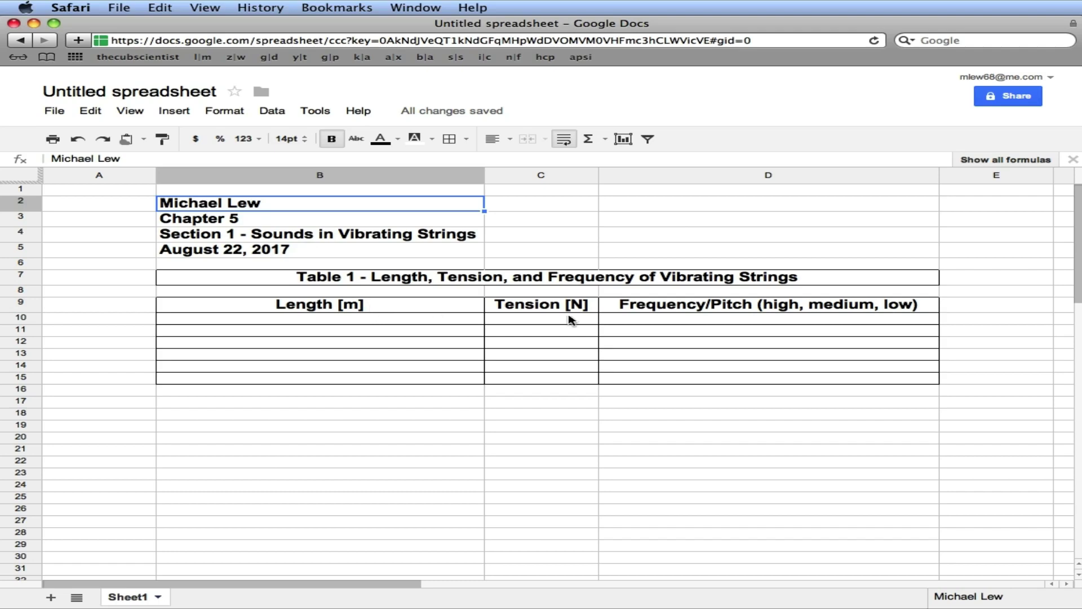
Enter the lengths 3, 4, 5 and 6 in B10:B13
{"action": "left_click", "coordinate": [431, 320]}
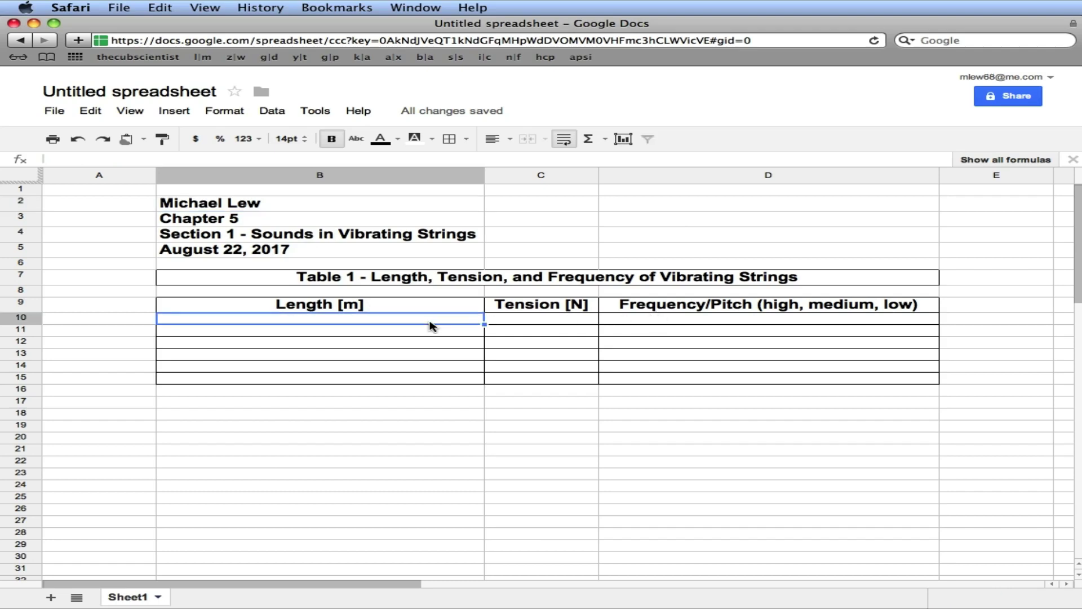
{"action": "type", "text": "3"}
{"action": "key", "text": "Return"}
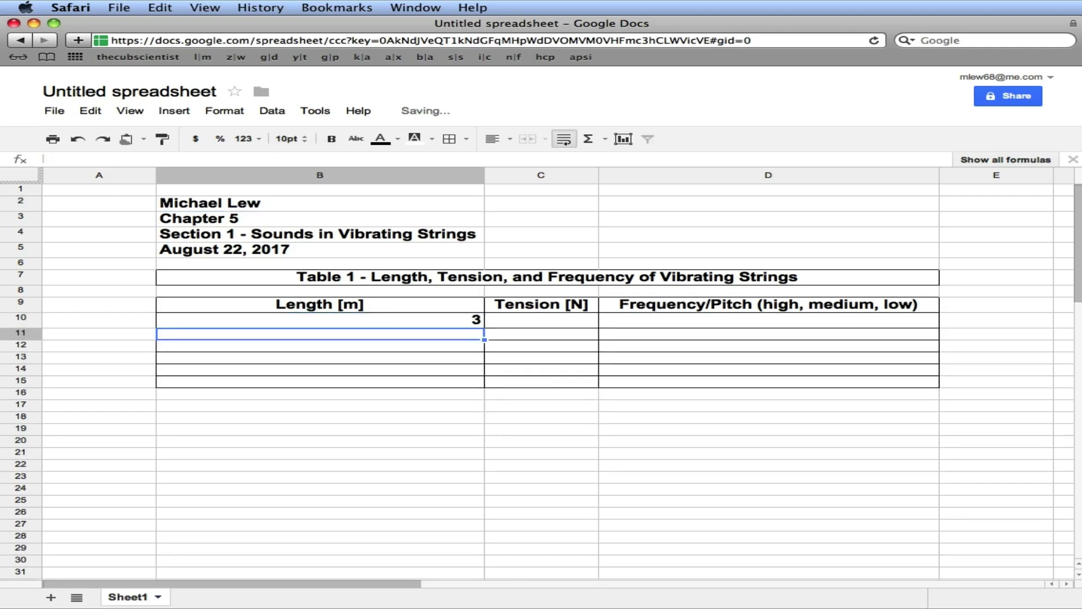
{"action": "type", "text": "4"}
{"action": "key", "text": "Return"}
{"action": "type", "text": "5"}
{"action": "key", "text": "Return"}
{"action": "type", "text": "6"}
{"action": "key", "text": "Return"}
Format data rows B10:D15 as centred, 14pt, non-bold text
{"action": "left_click", "coordinate": [320, 334]}
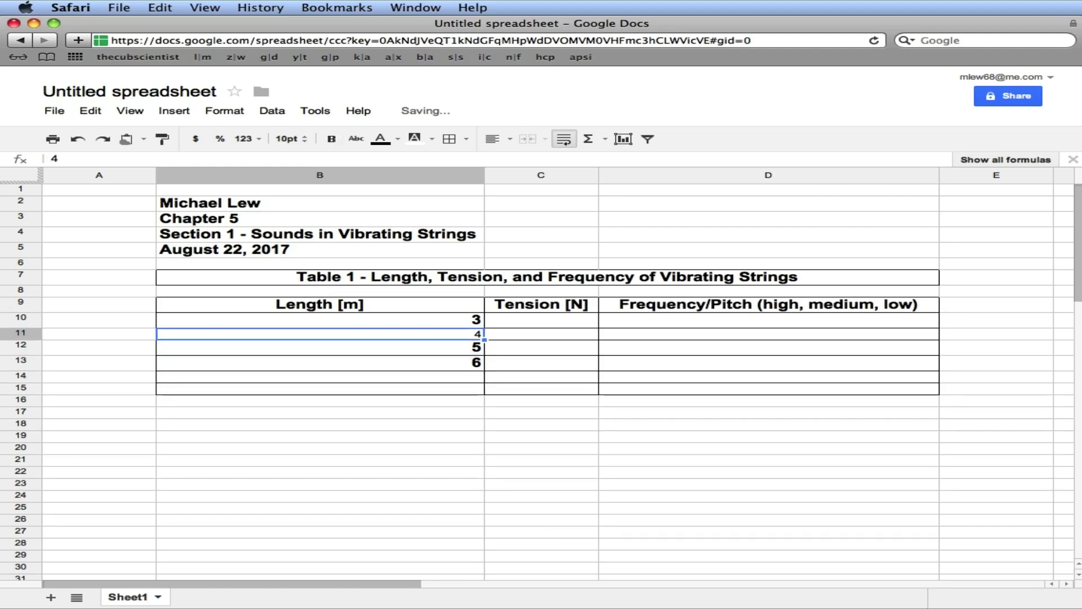
{"action": "left_click_drag", "start_coordinate": [320, 320], "coordinate": [768, 389]}
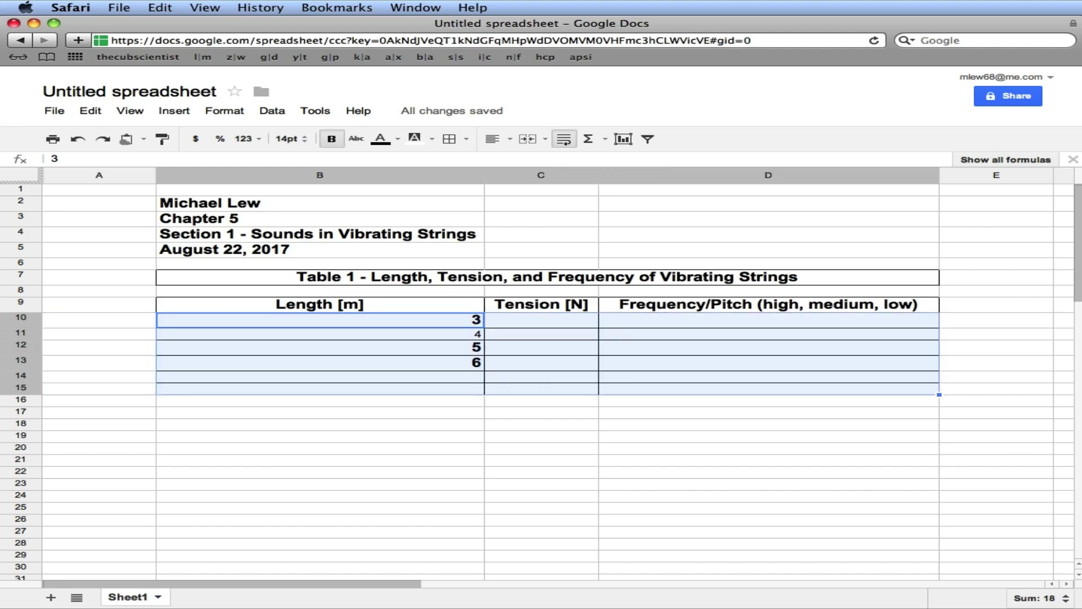
{"action": "left_click", "coordinate": [319, 319]}
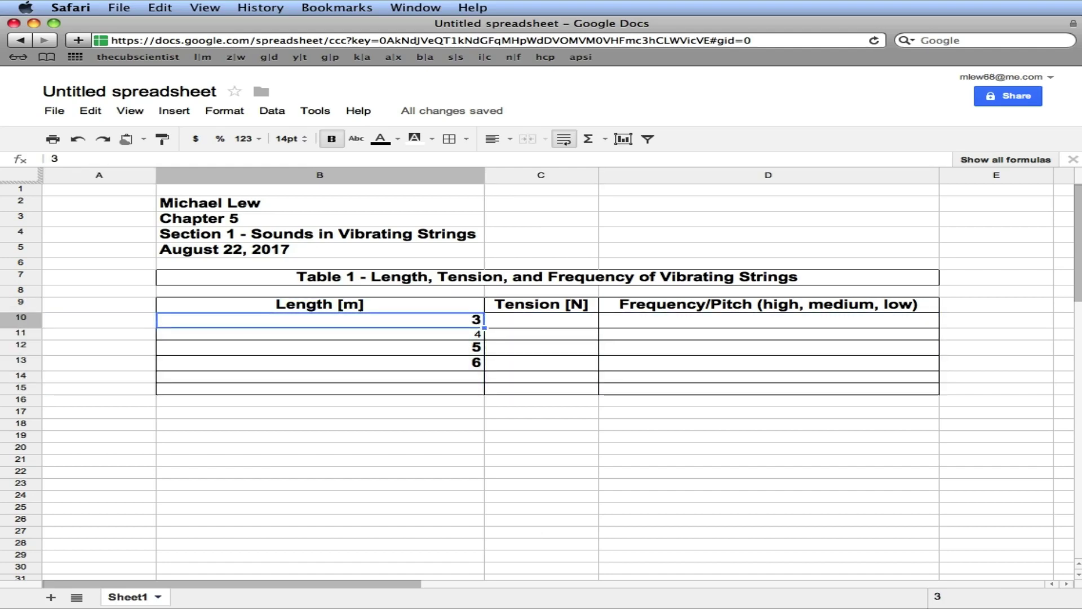
{"action": "left_click_drag", "start_coordinate": [319, 320], "coordinate": [768, 388]}
{"action": "left_click", "coordinate": [504, 139]}
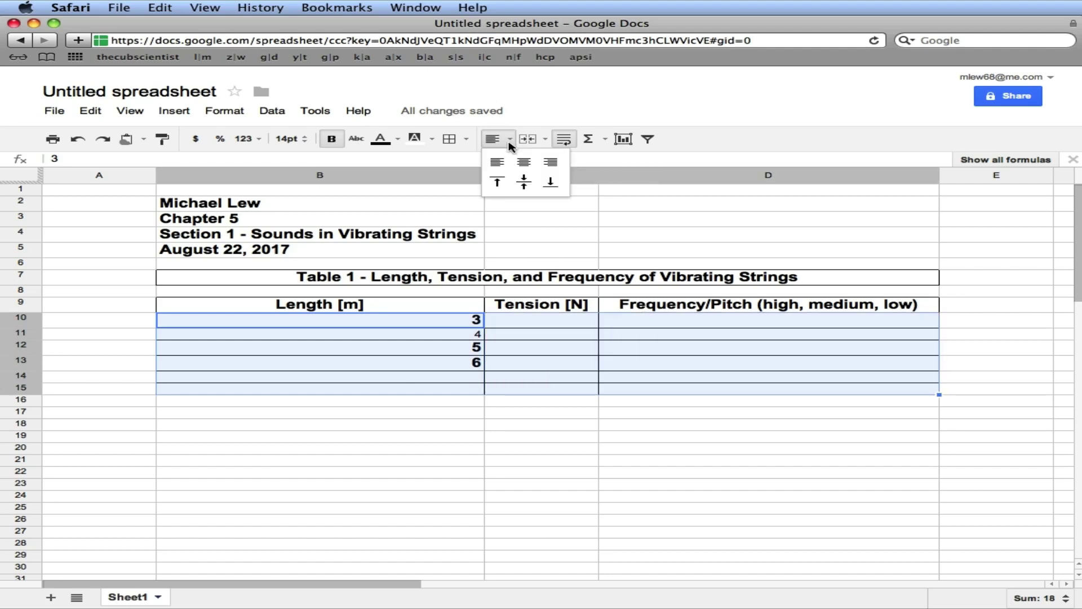
{"action": "left_click", "coordinate": [523, 164]}
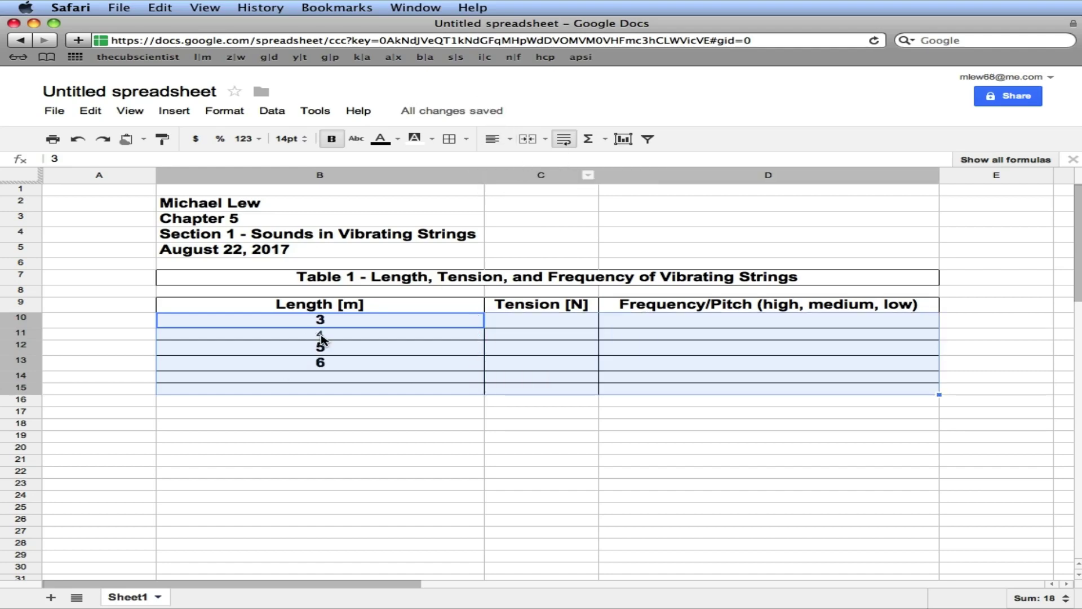
{"action": "left_click", "coordinate": [305, 140]}
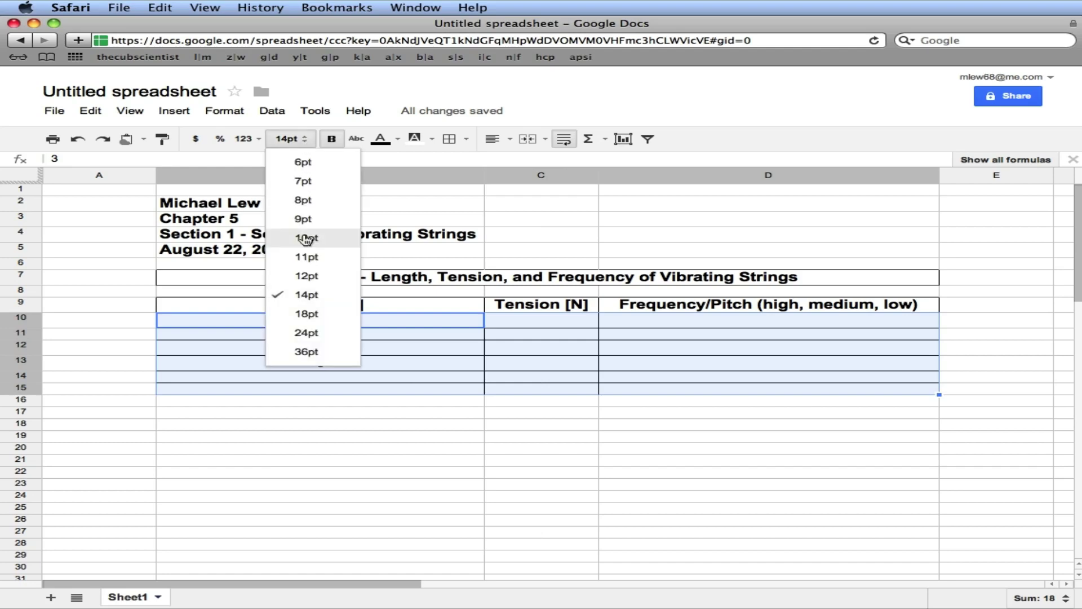
{"action": "left_click", "coordinate": [309, 294]}
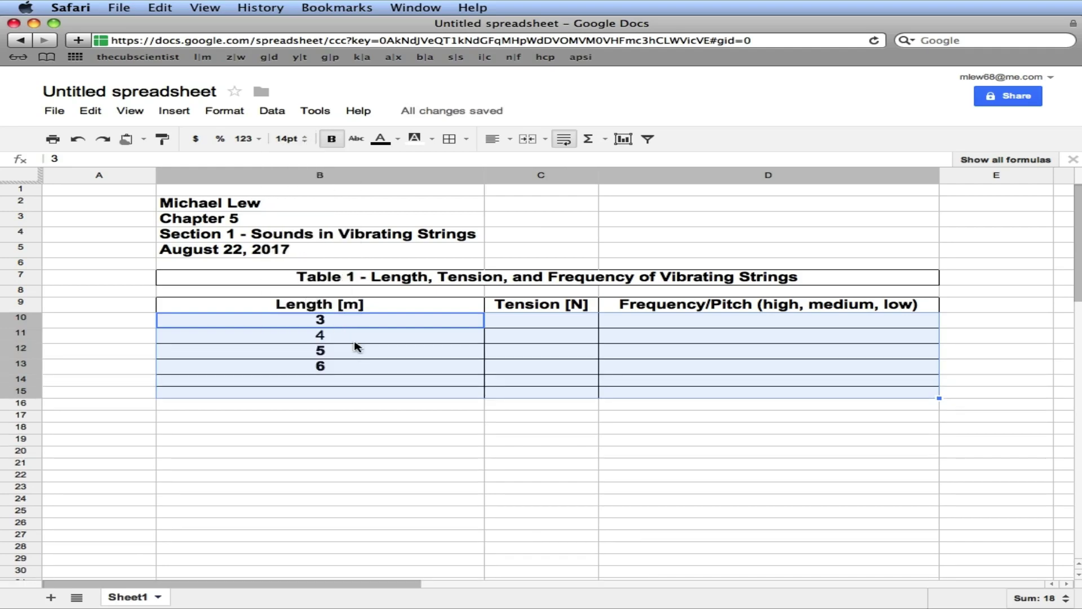
{"action": "left_click", "coordinate": [331, 141]}
{"action": "left_click", "coordinate": [395, 453]}
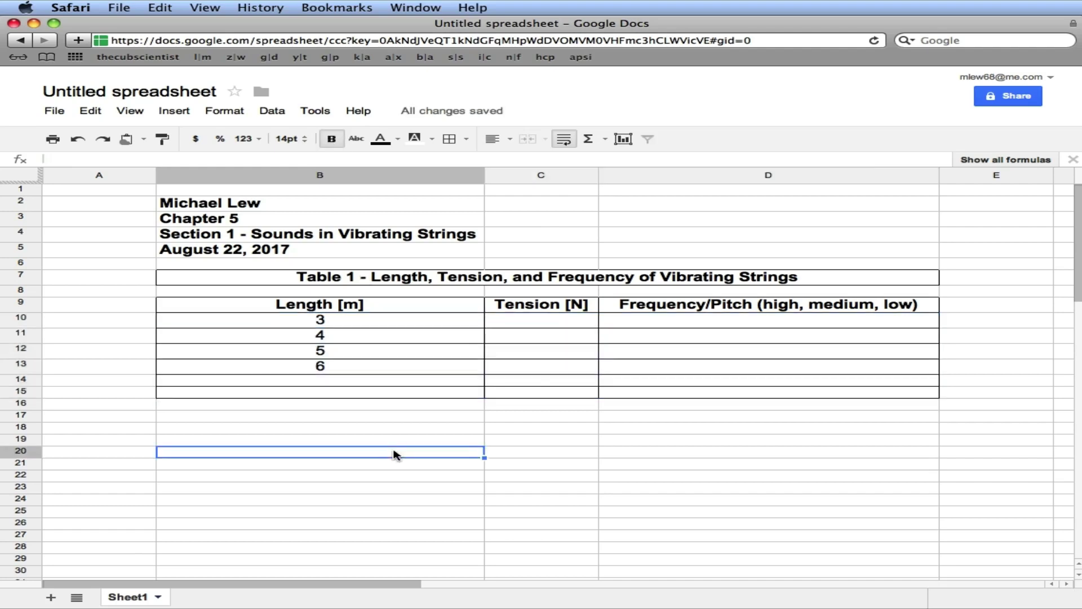
Rename the spreadsheet 'Ch5 Section1'
{"action": "left_click", "coordinate": [117, 94]}
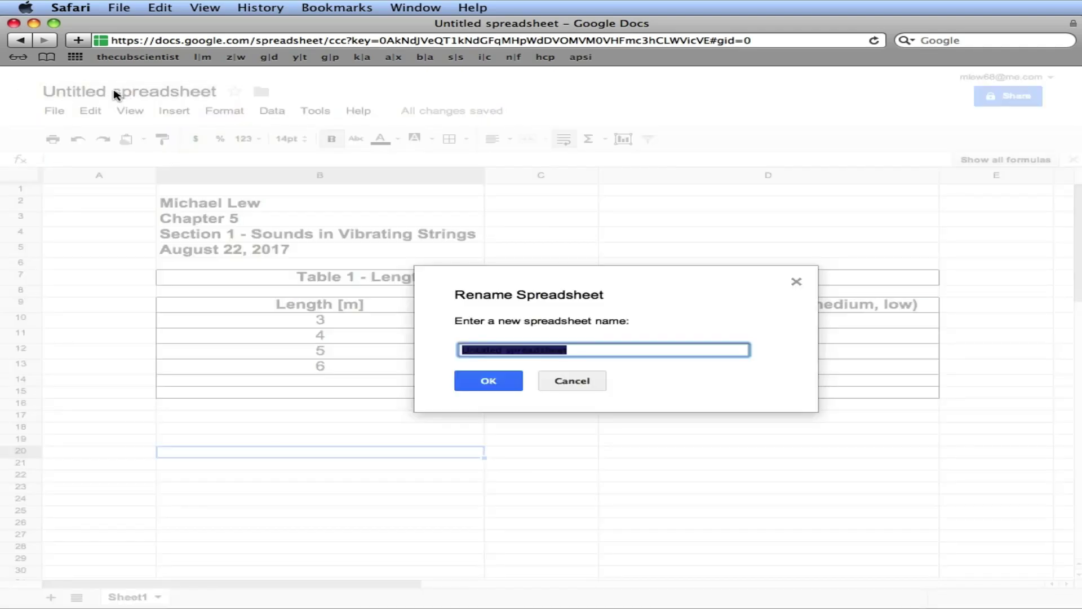
{"action": "type", "text": "C"}
{"action": "key", "text": "BackSpace"}
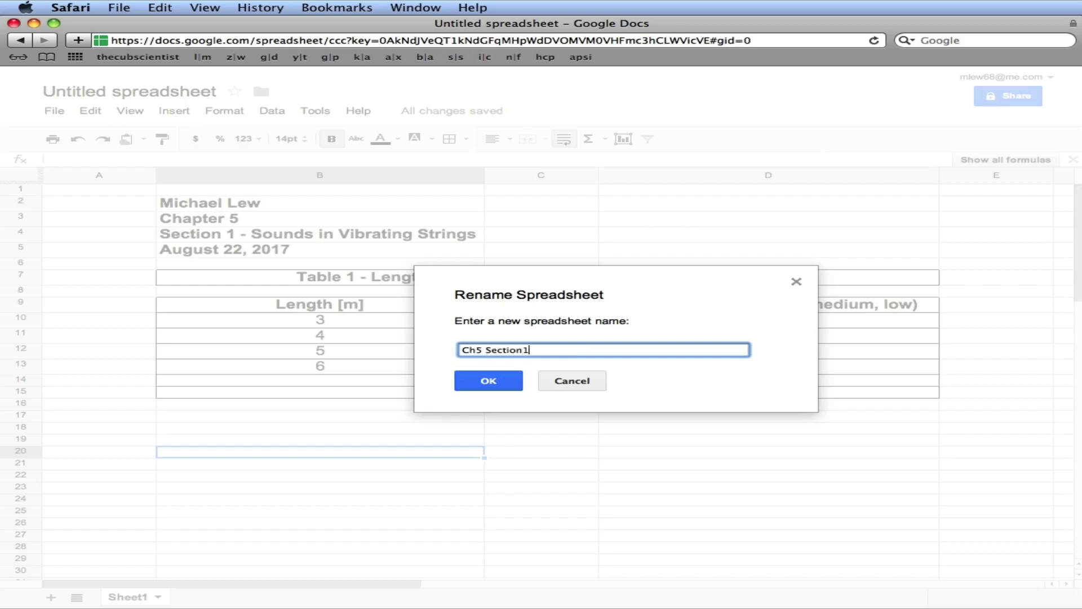
{"action": "left_click", "coordinate": [479, 387]}
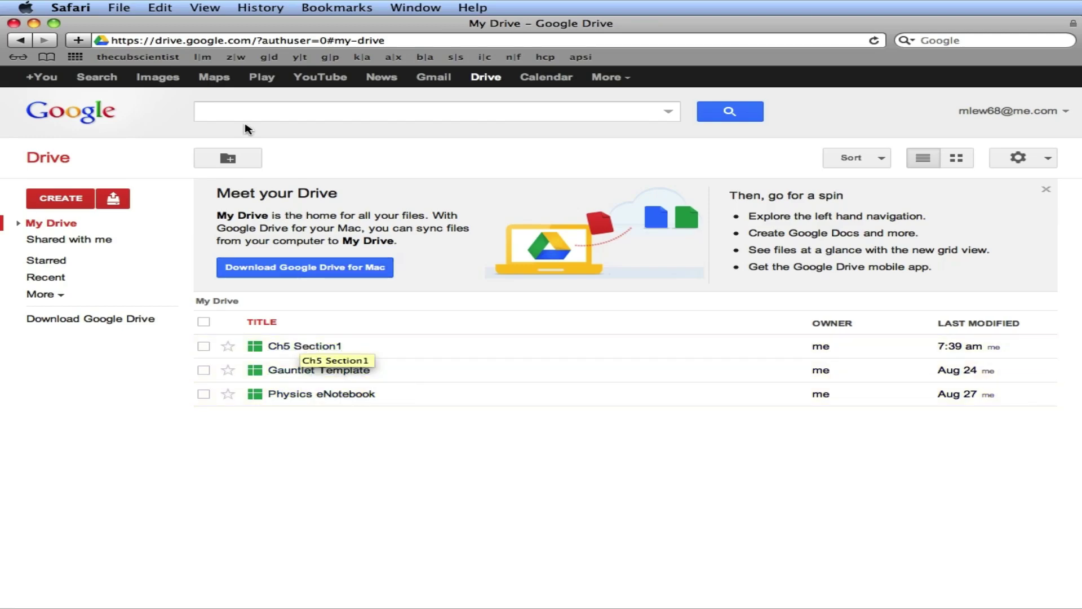
Create a new My Drive folder named 'Chapter 5'
{"action": "left_click", "coordinate": [229, 159]}
{"action": "type", "text": "Chpa"}
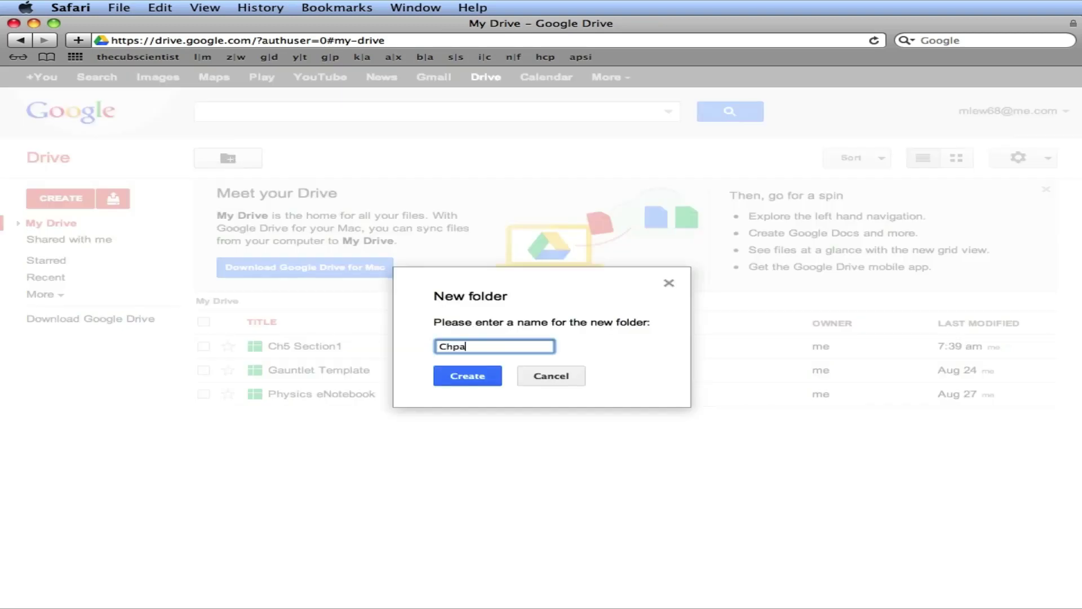
{"action": "key", "text": "BackSpace"}
{"action": "type", "text": "apter 5"}
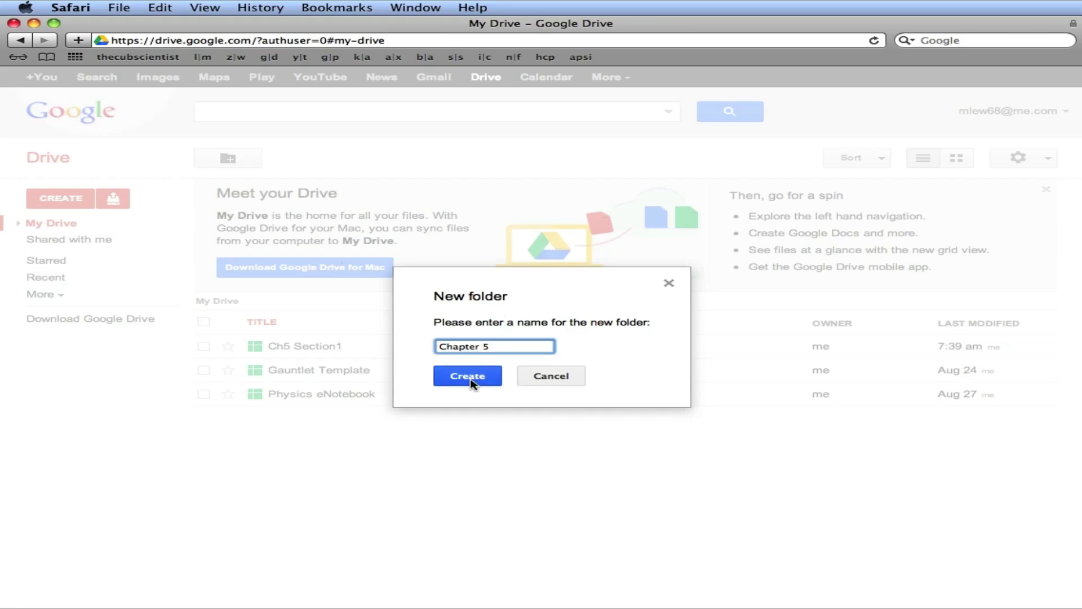
{"action": "left_click", "coordinate": [472, 377]}
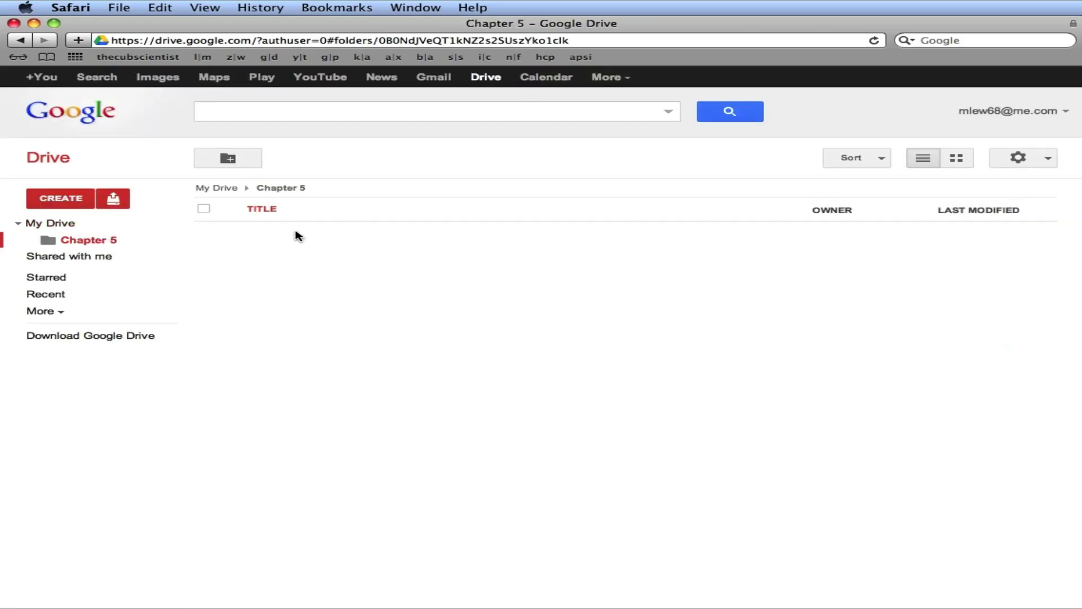
Move Ch5 Section1 from My Drive into the Chapter 5 folder
{"action": "left_click", "coordinate": [222, 188]}
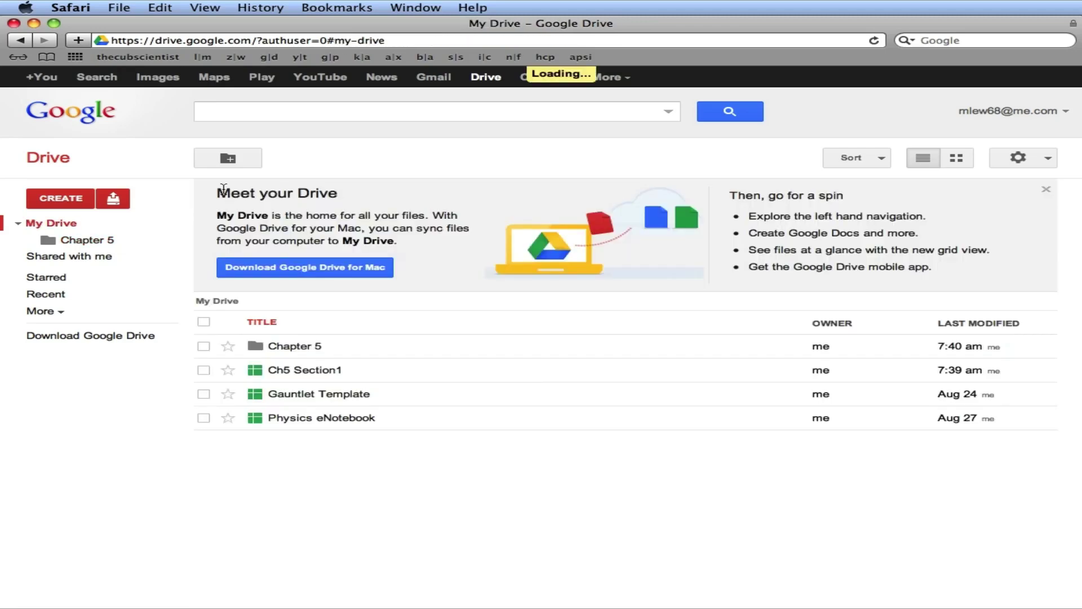
{"action": "left_click", "coordinate": [204, 371]}
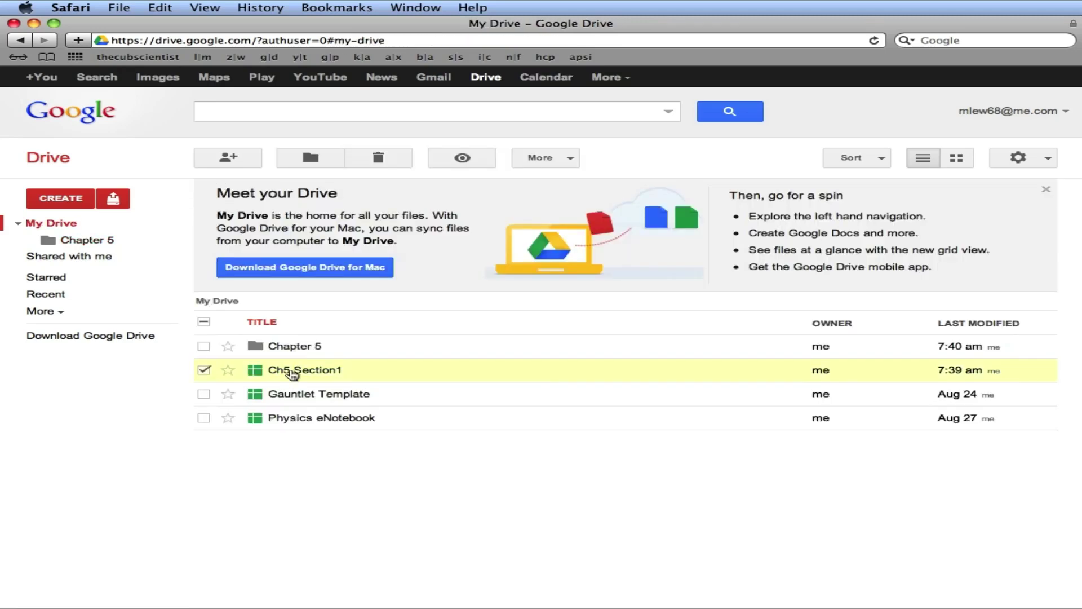
{"action": "left_click", "coordinate": [310, 157]}
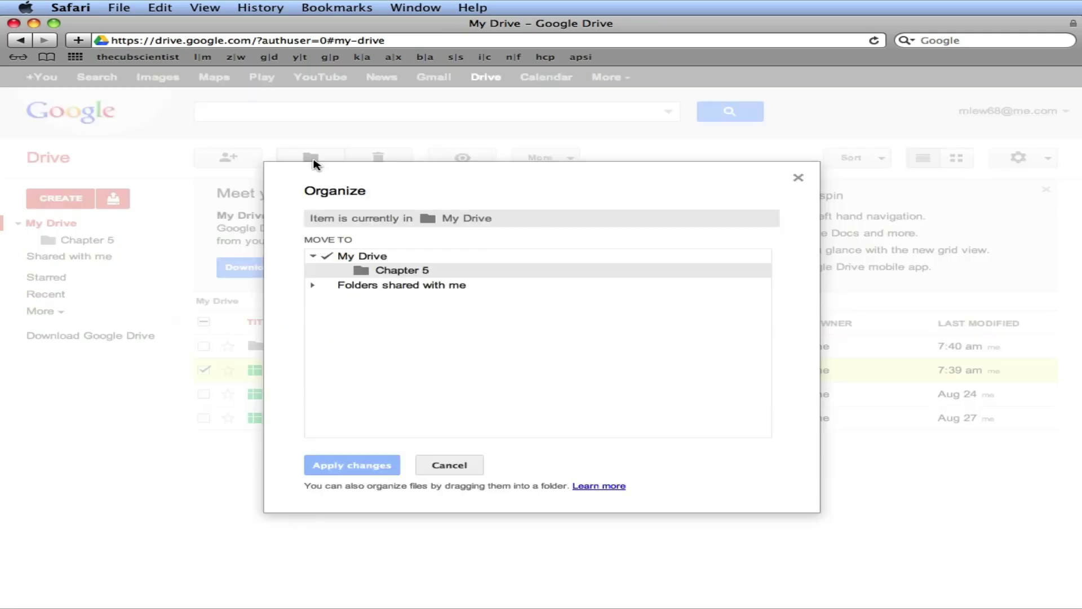
{"action": "left_click", "coordinate": [392, 274]}
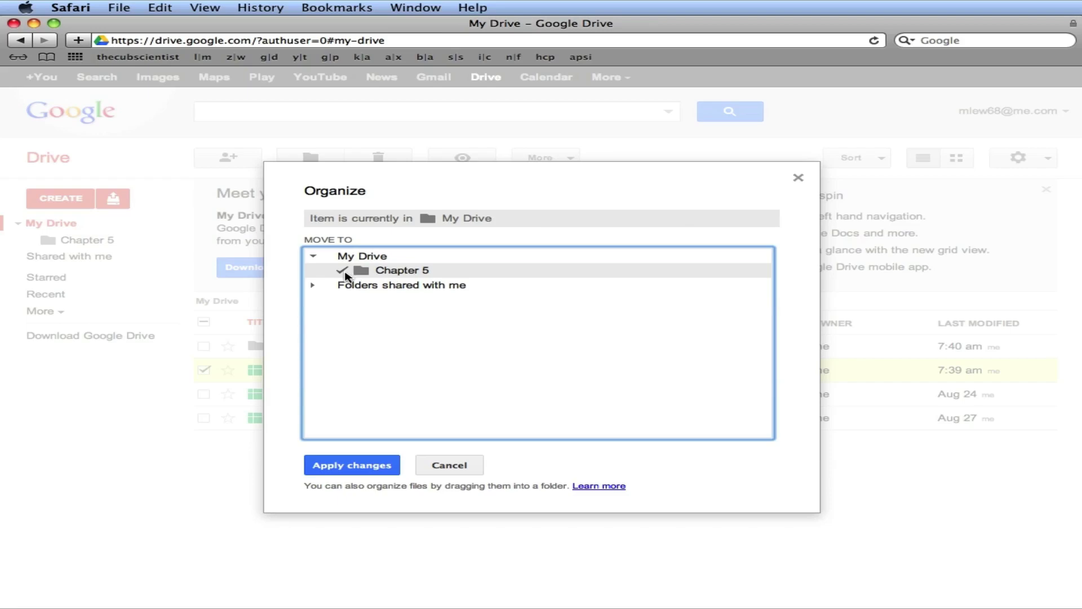
{"action": "left_click", "coordinate": [360, 468]}
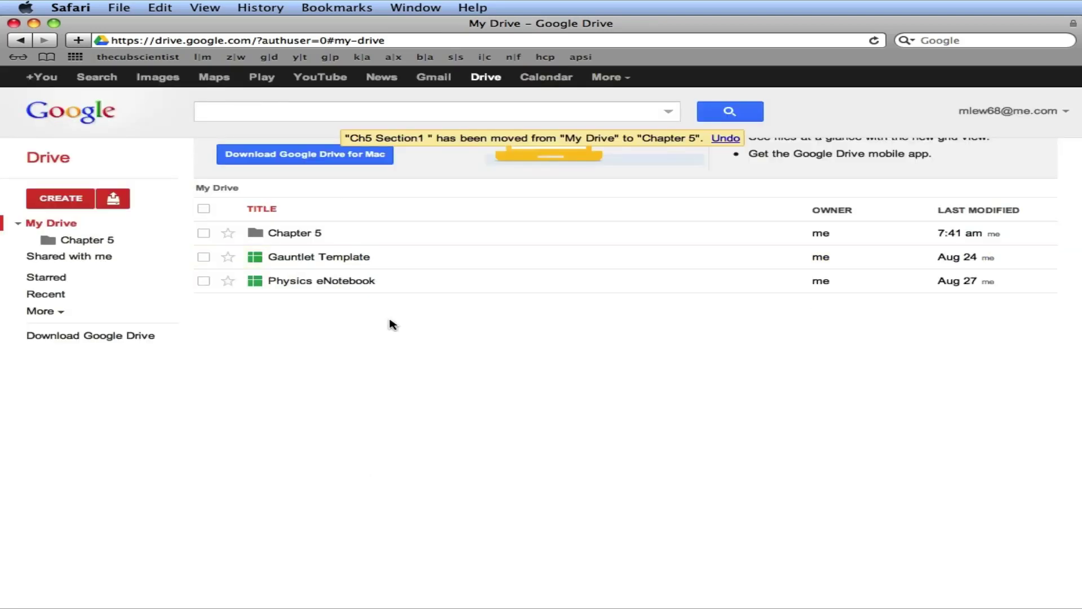
{"action": "left_click", "coordinate": [293, 233]}
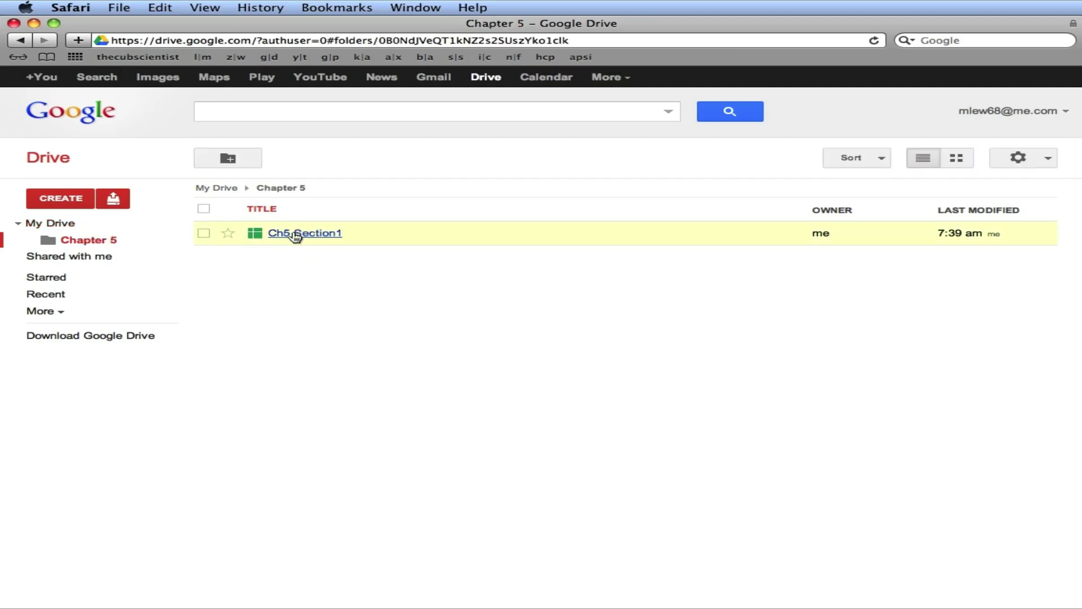
{"action": "left_click", "coordinate": [295, 234]}
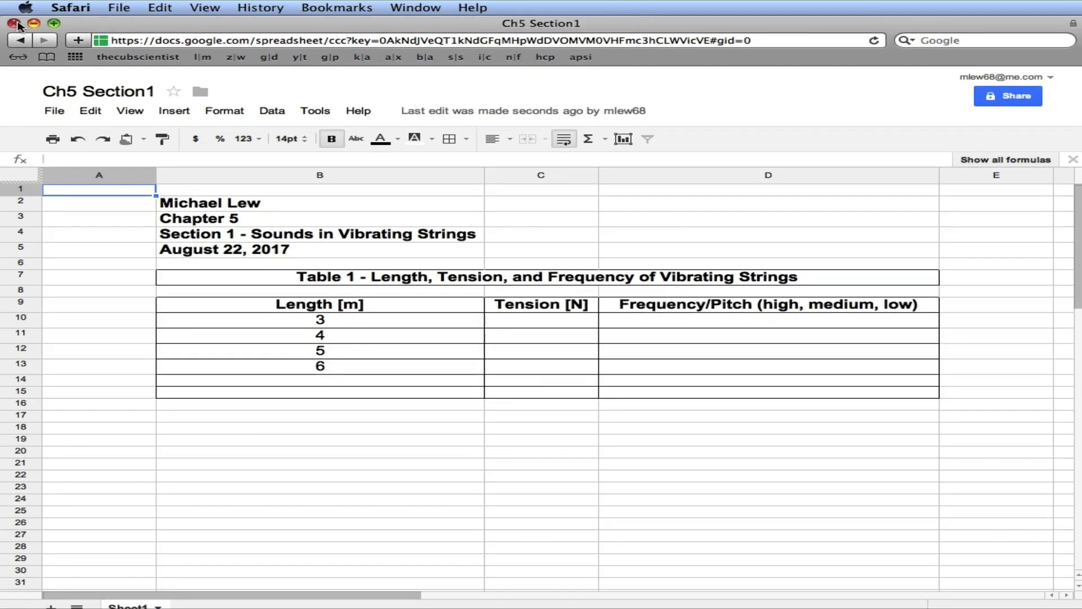
{"action": "left_click", "coordinate": [14, 23]}
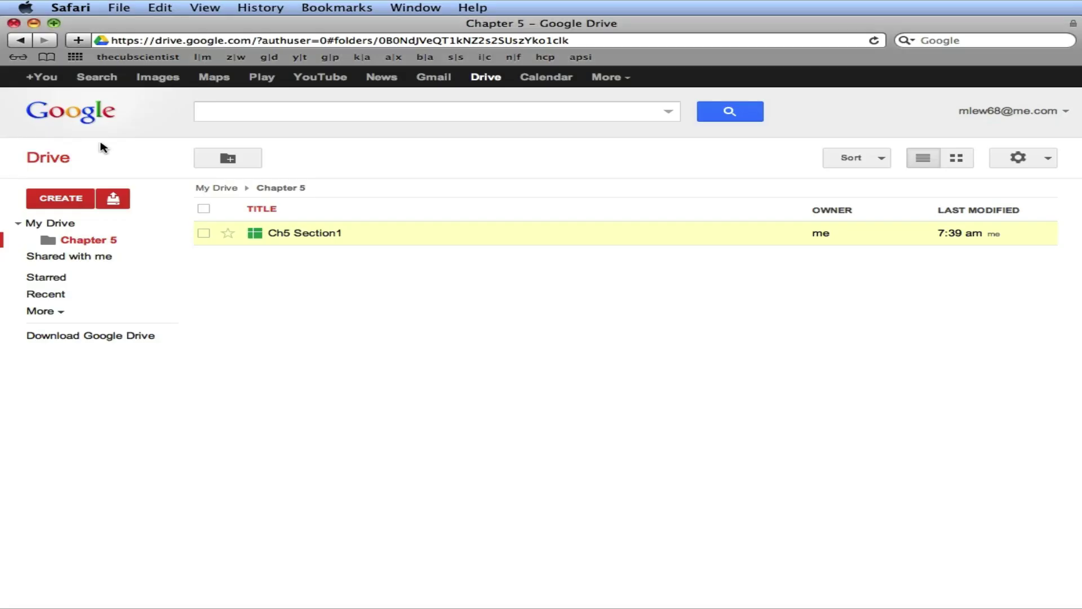
{"action": "left_click", "coordinate": [231, 189]}
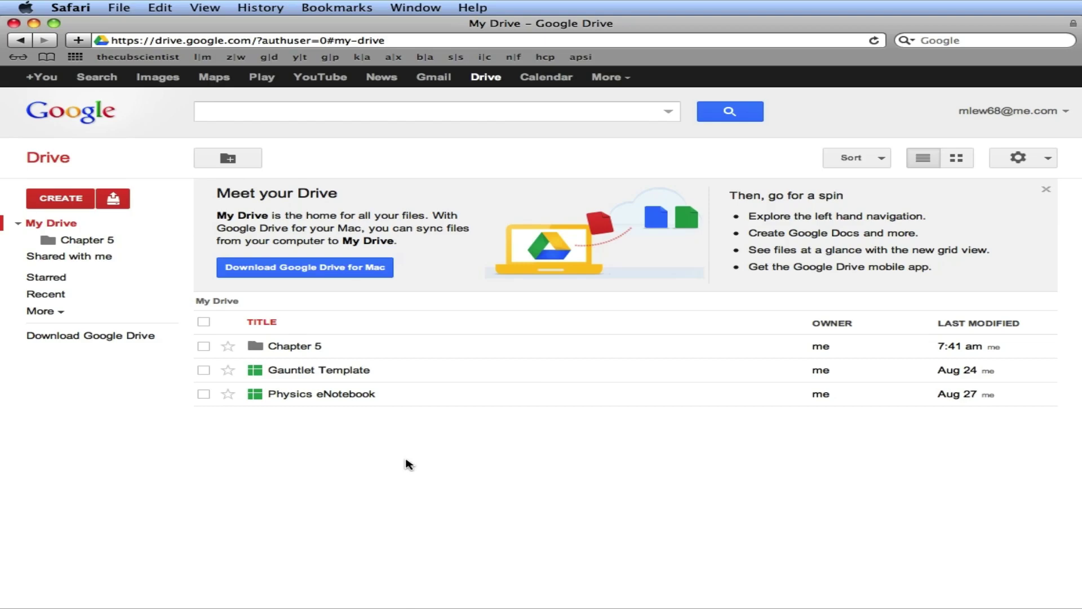